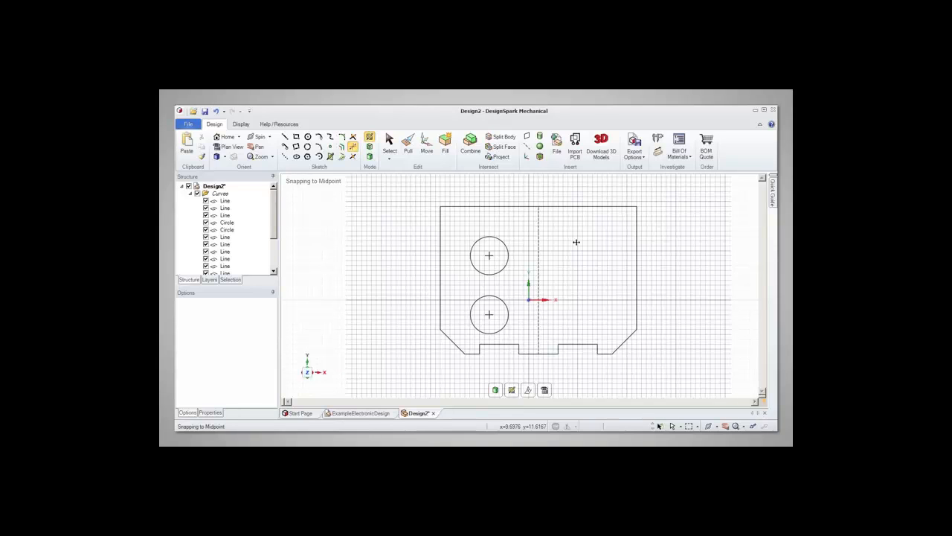
- Sketch a circle on the plate's right half, positioning its centre relative to the plate's upper-right corner
left_click(308, 138)
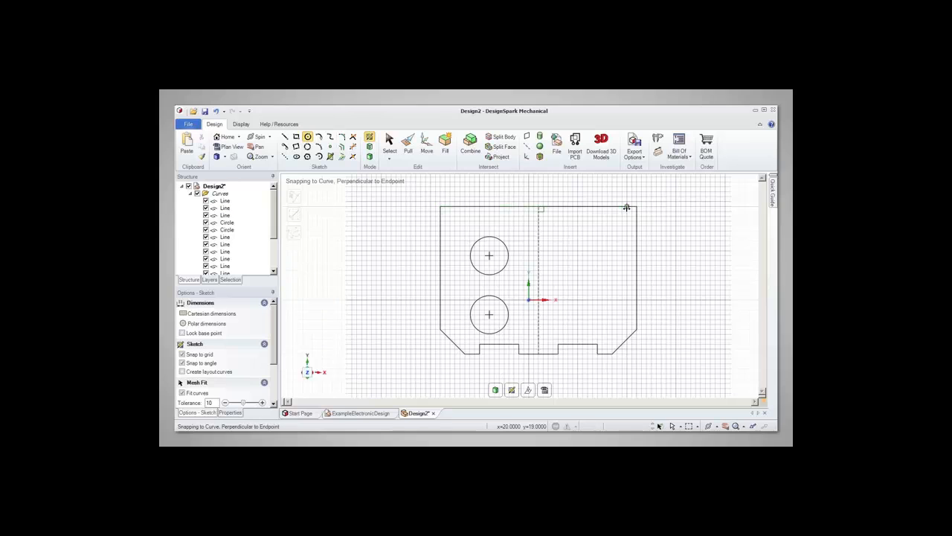
key("shift")
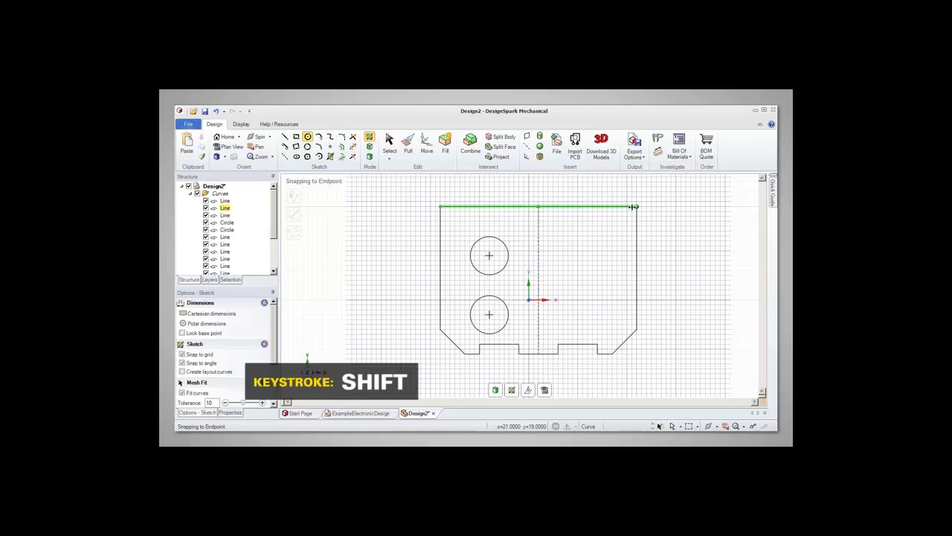
left_click(633, 207)
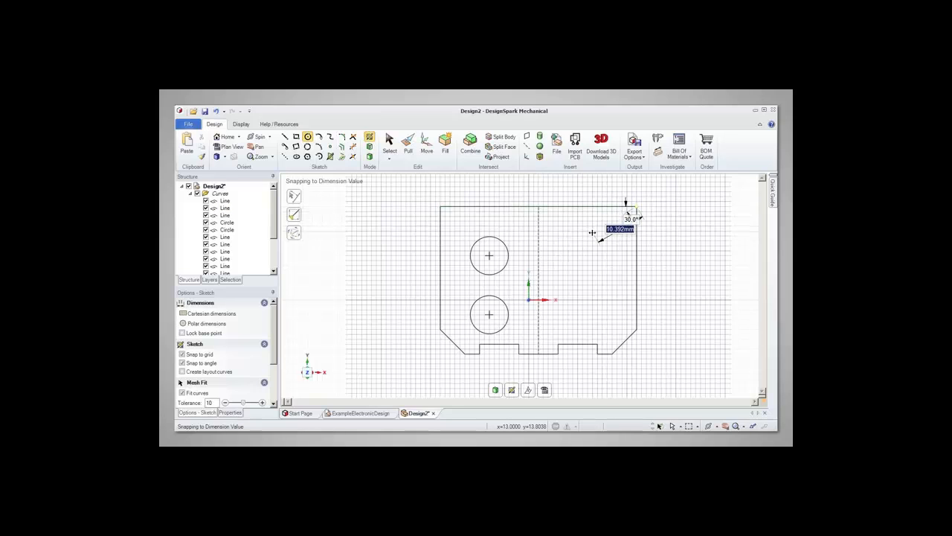
left_click(588, 254)
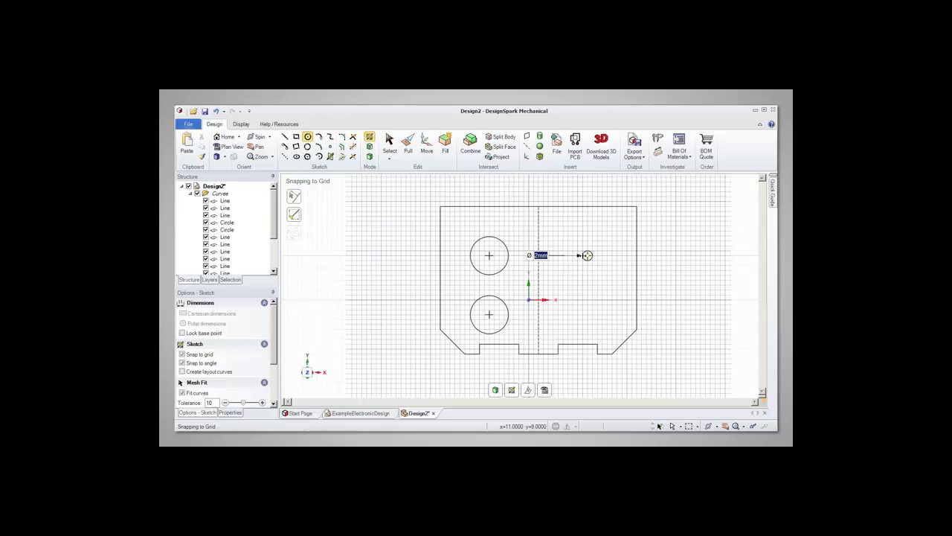
left_click(581, 266)
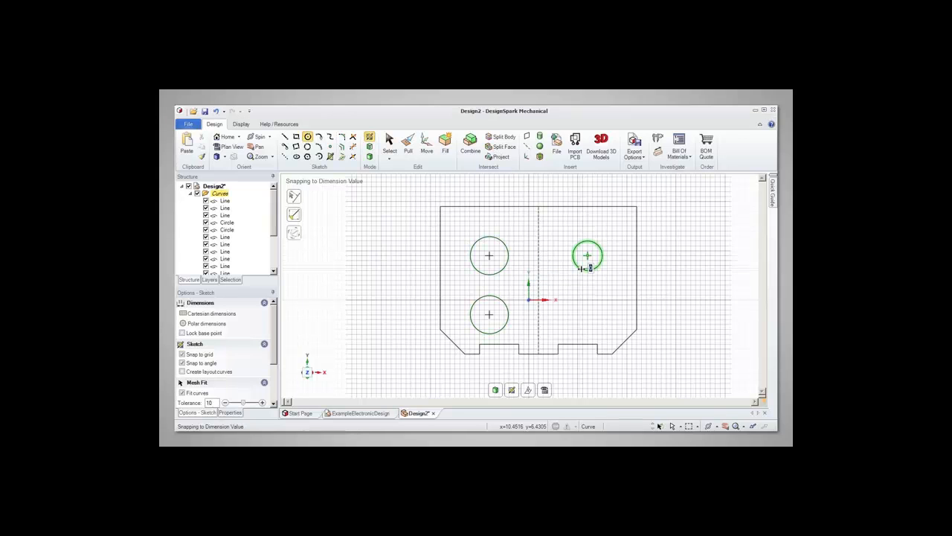
- Reposition the new circle freely by its centre to about x = 10 mm, y = -4 mm, above the right notch
left_click(390, 145)
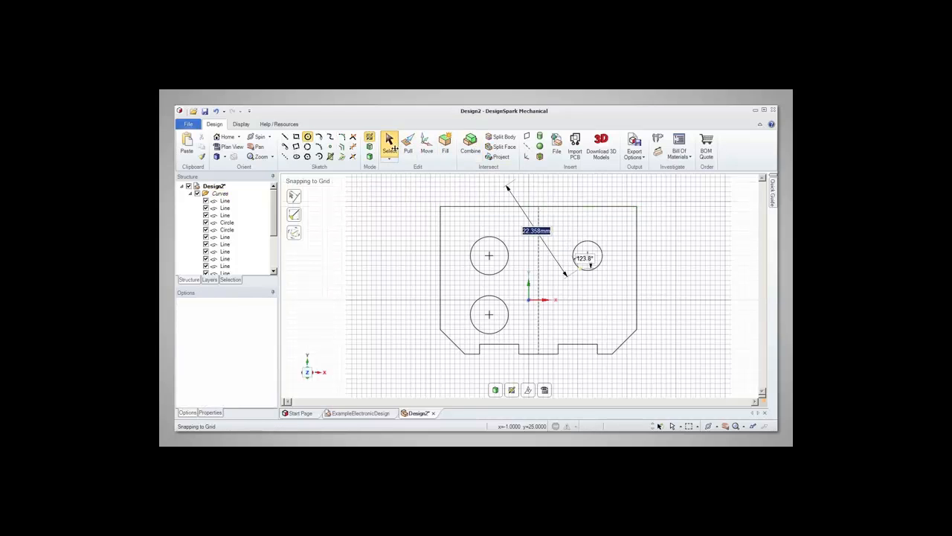
left_click(587, 256)
left_click_drag(587, 257, 577, 320)
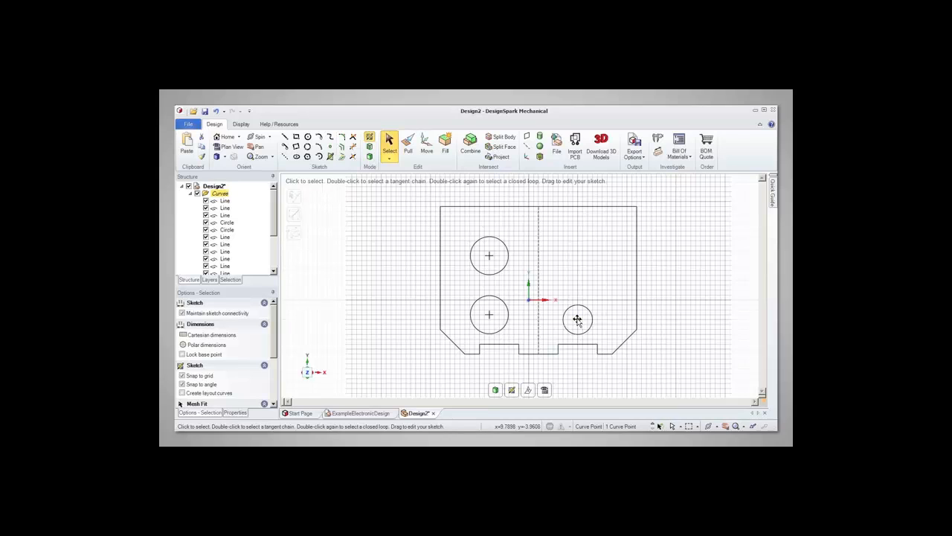
left_click(575, 319)
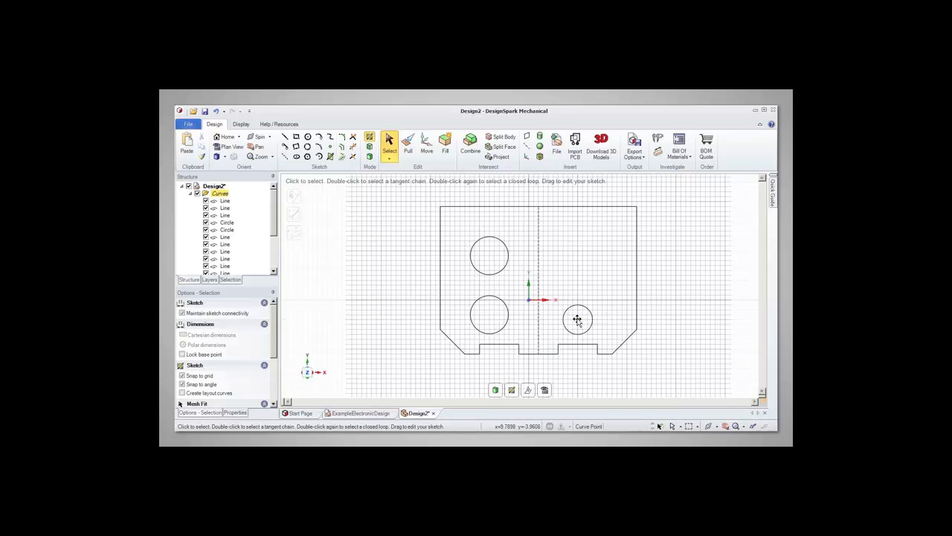
- Move the right circle straight up by its centre point, setting the distance to 9.5 mm
left_click(427, 145)
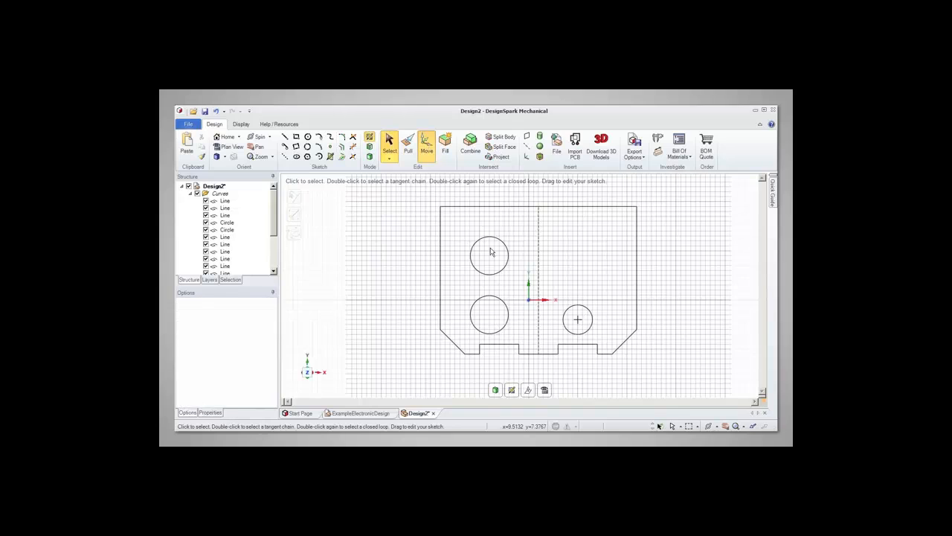
left_click(578, 320)
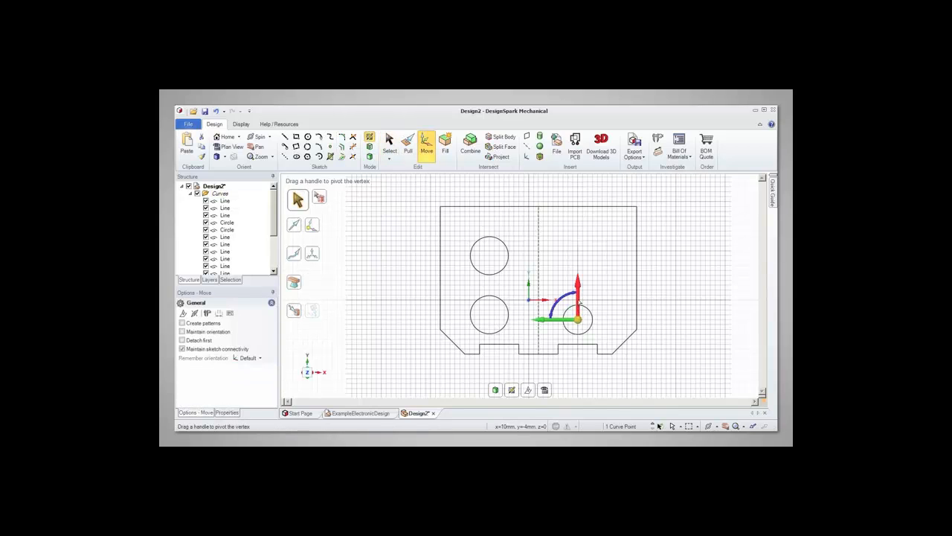
left_click_drag(581, 300, 580, 269)
type("7.5")
key("Return")
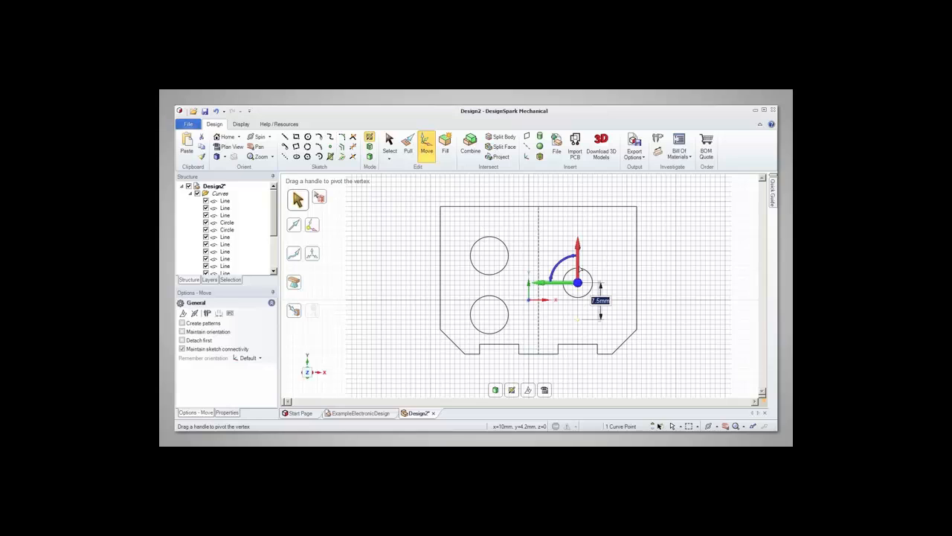
type("9")
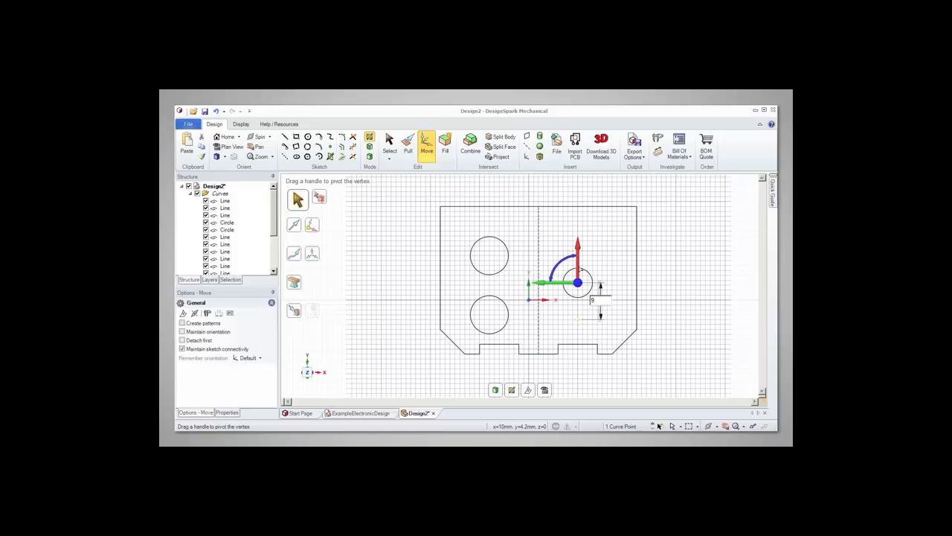
type(".5")
key("Return")
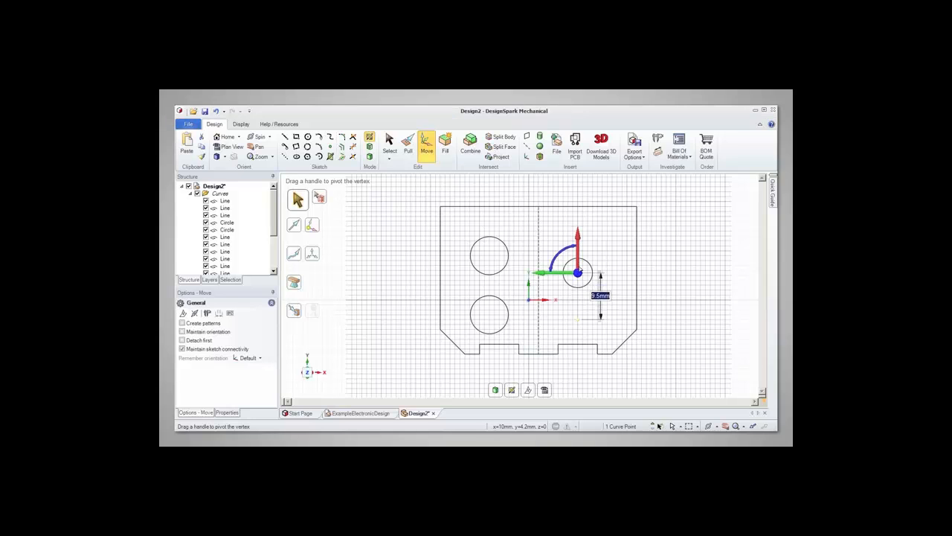
- Add the centres of both left circles to the selection and move all three circles slightly upward together
key("ctrl")
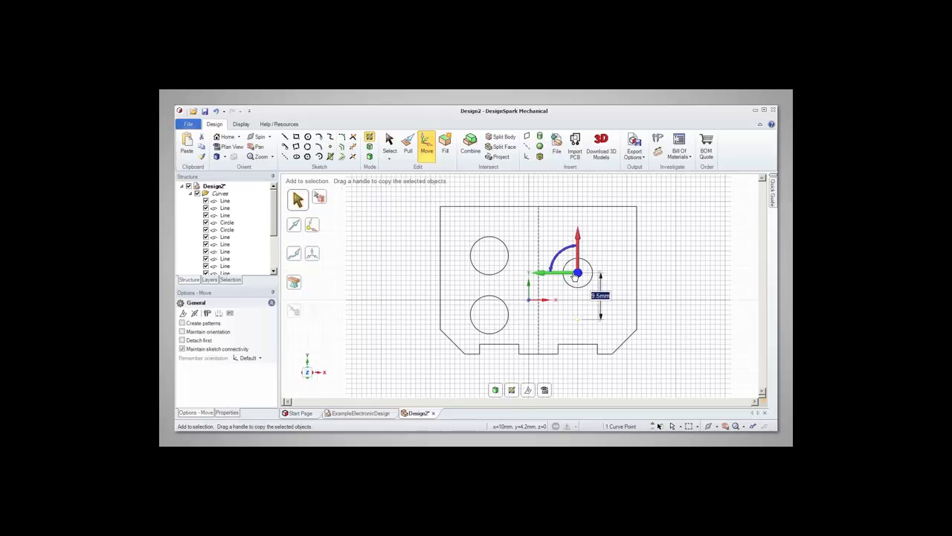
left_click(489, 316, "ctrl")
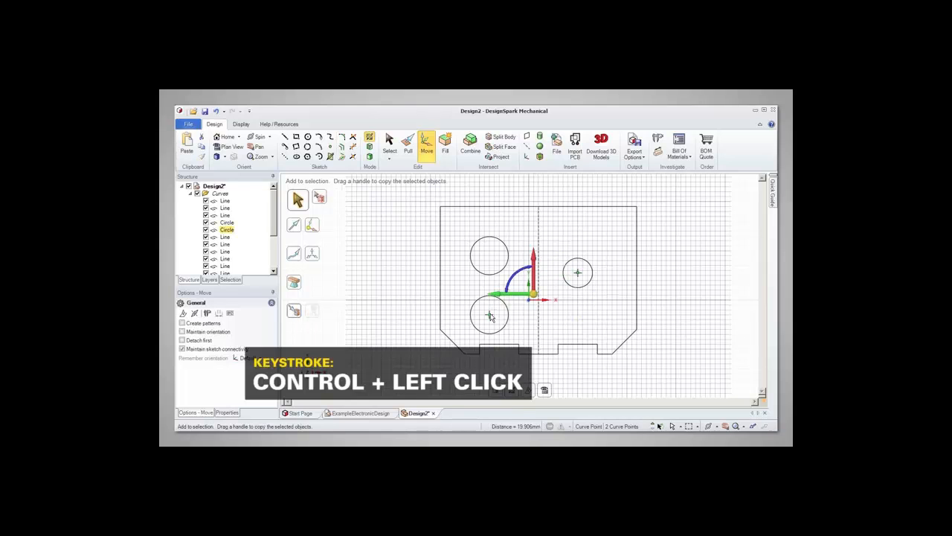
left_click(490, 257, "ctrl")
left_click_drag(533, 269, 538, 256)
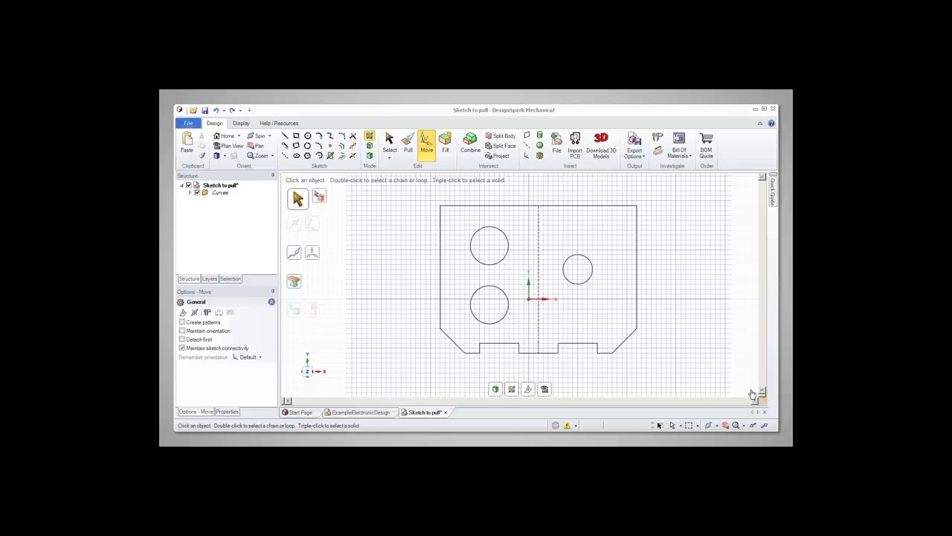
- Pull the plate profile with its three holes upward into a solid 4 mm thick
left_click(225, 139)
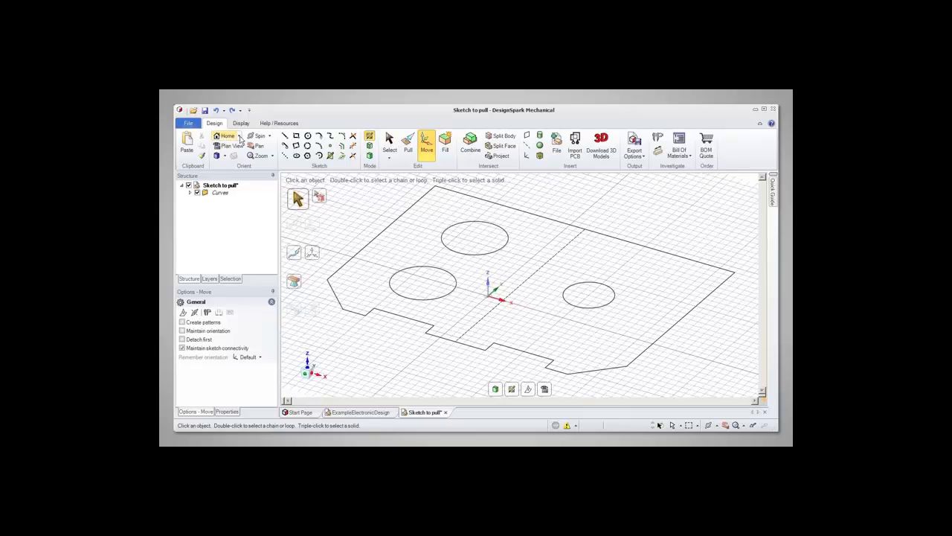
left_click(408, 151)
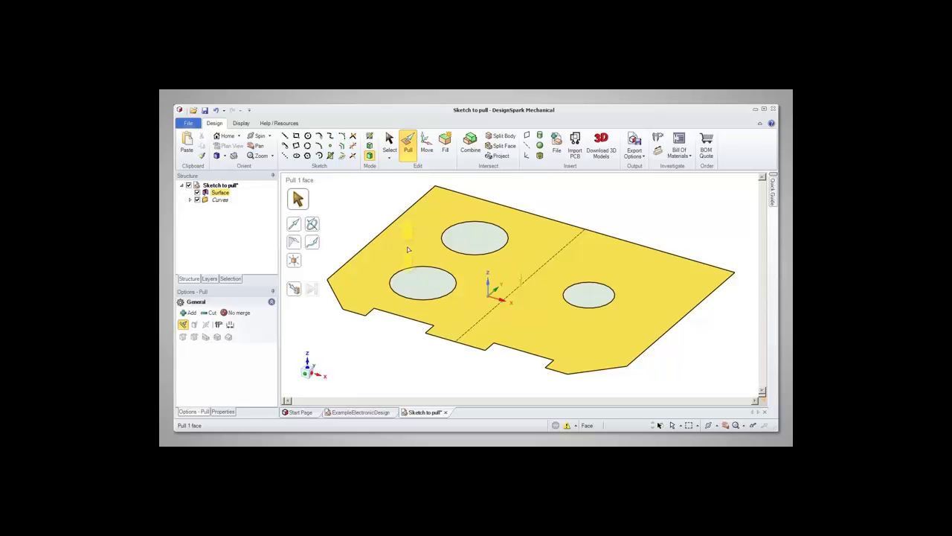
left_click_drag(408, 249, 407, 224)
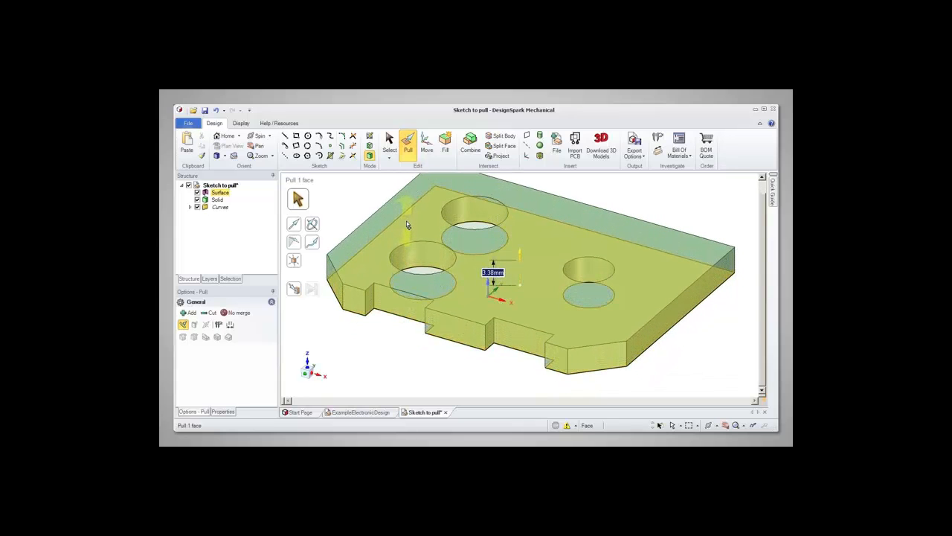
type("4")
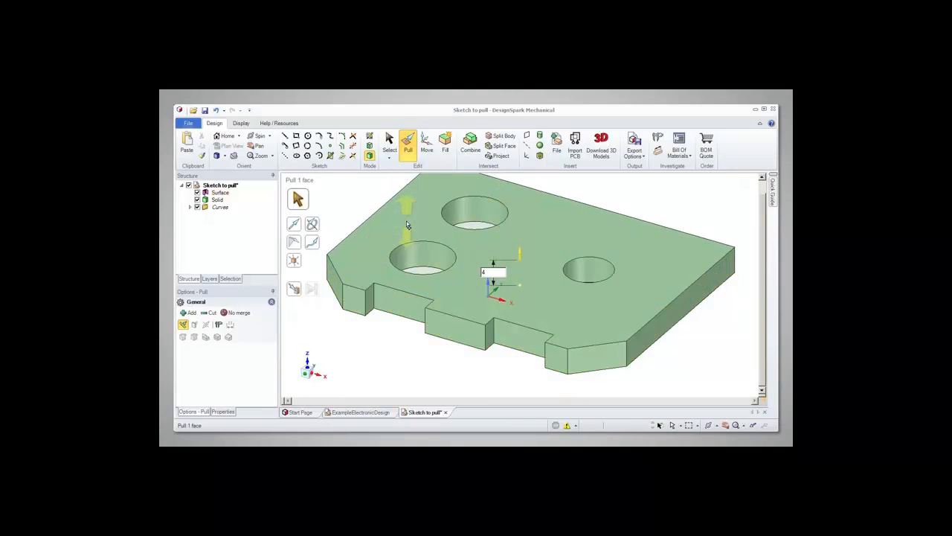
key("Return")
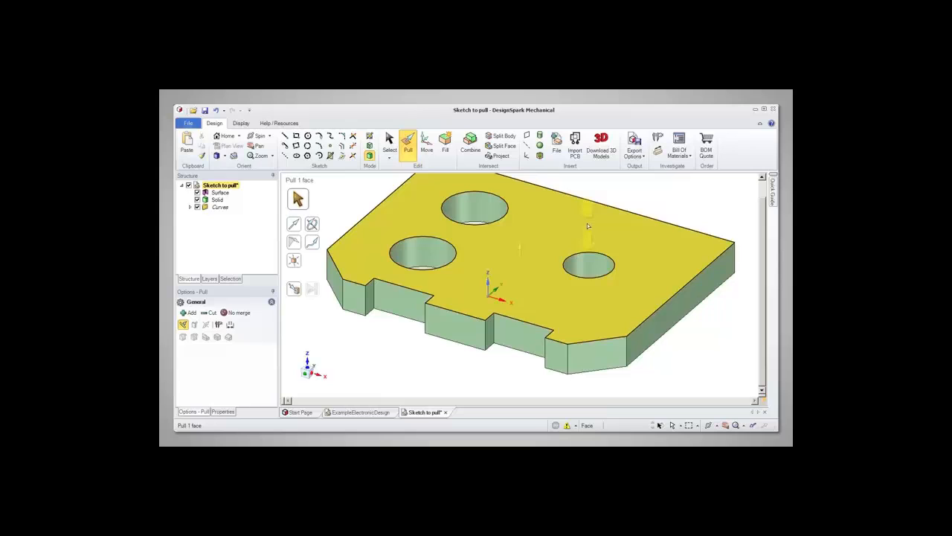
- Pull the plate's top face up by a further 2 mm
left_click_drag(587, 226, 590, 219)
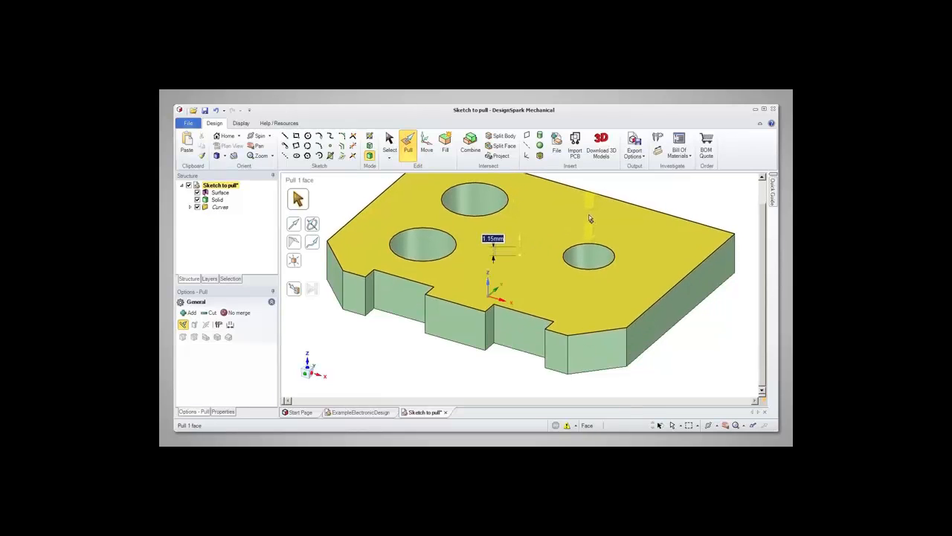
type("2")
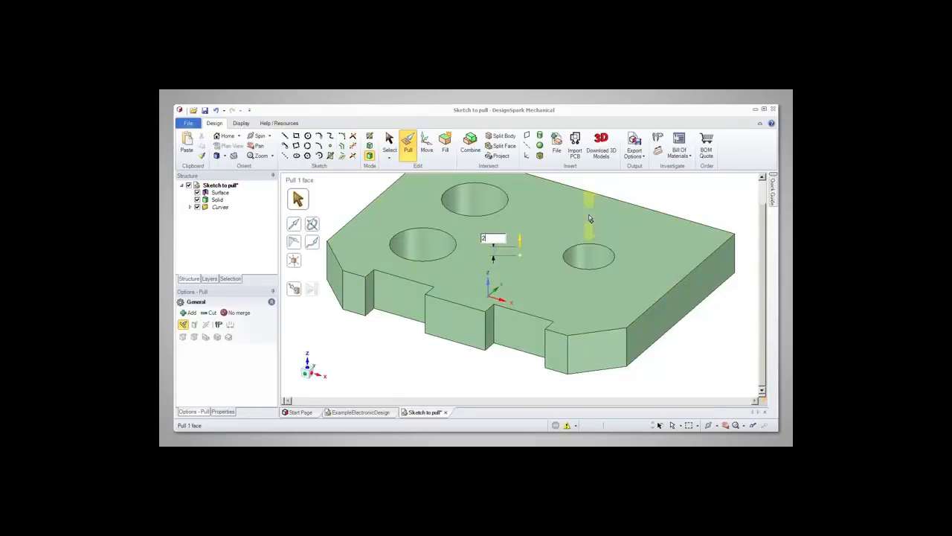
key("Return")
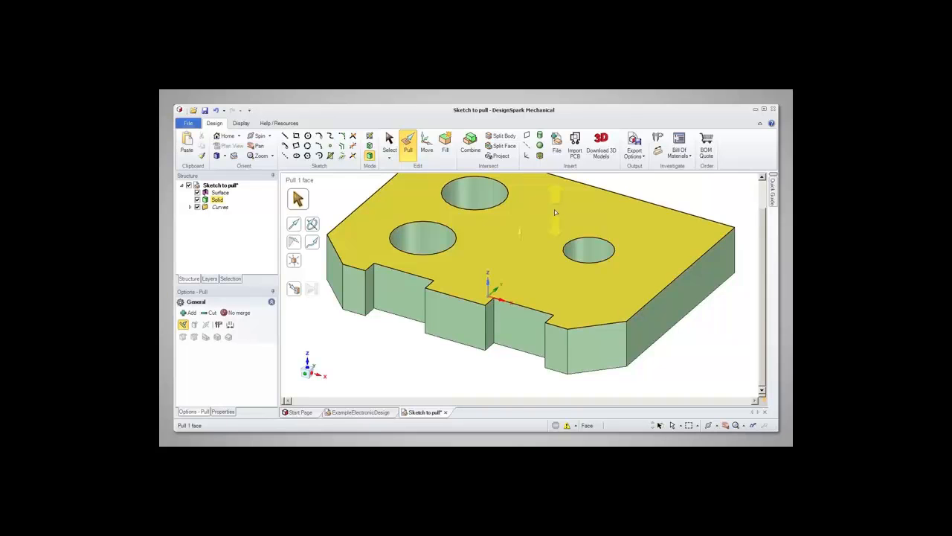
key("Escape")
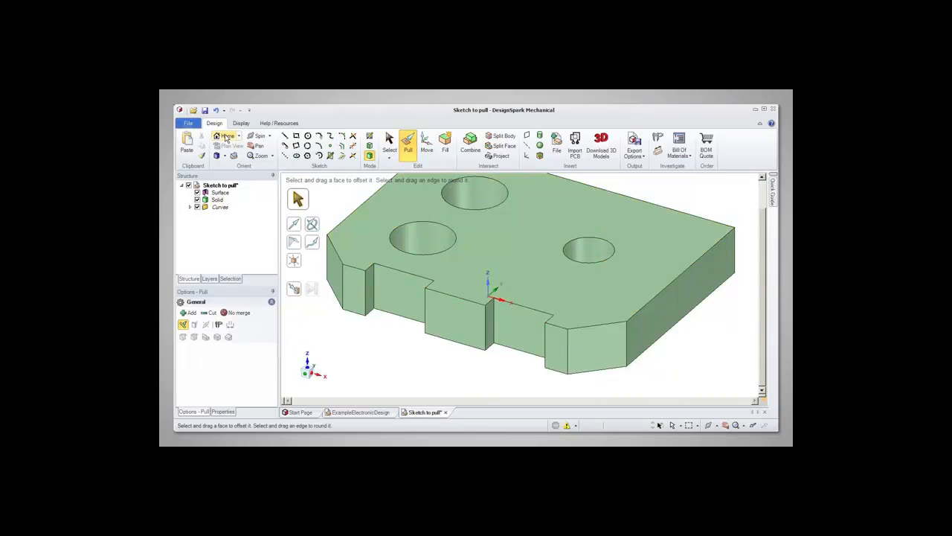
left_click(227, 137)
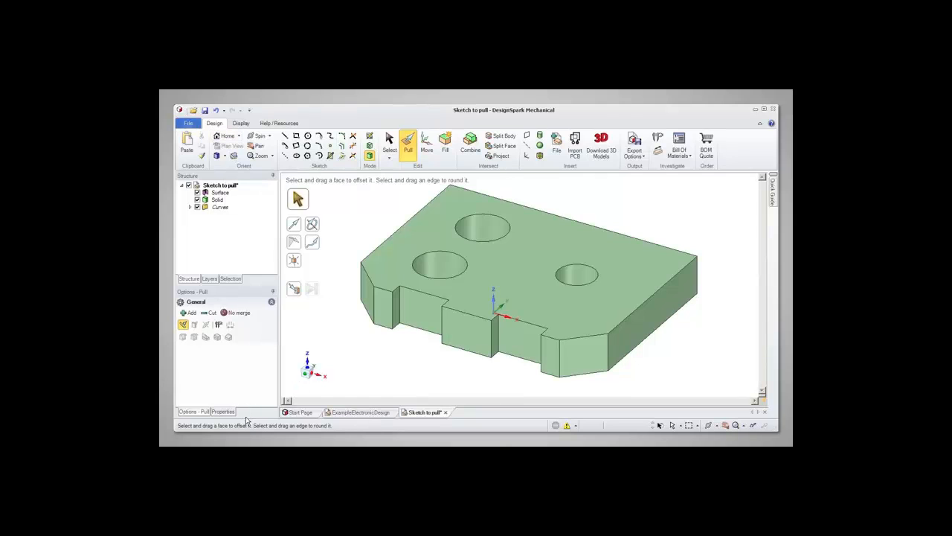
- Select the back faces of both front notches and pull them together about 0.73 mm deeper into the plate
left_click(409, 327)
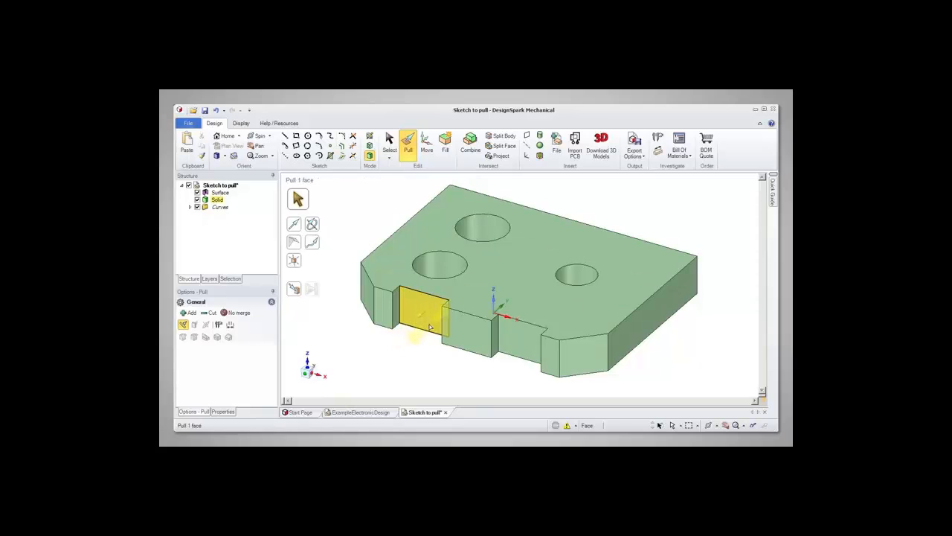
left_click(430, 325, "ctrl")
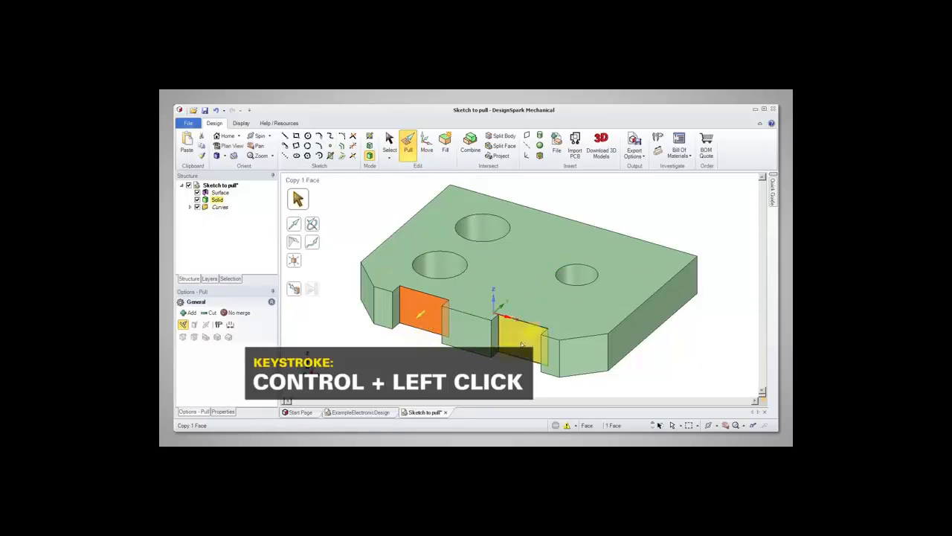
left_click(523, 344, "ctrl")
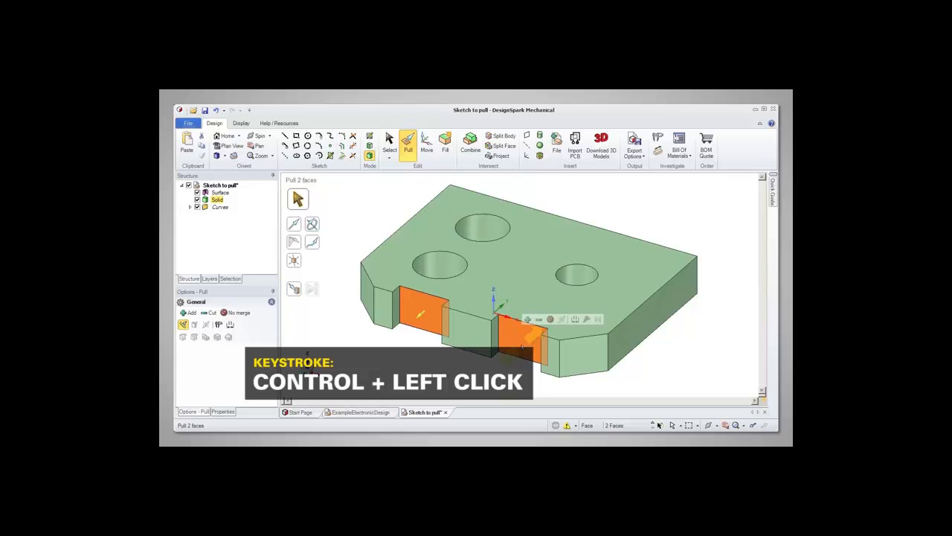
mouse_move(522, 343)
left_mouse_down()
mouse_move(593, 275)
mouse_move(512, 331)
left_mouse_up()
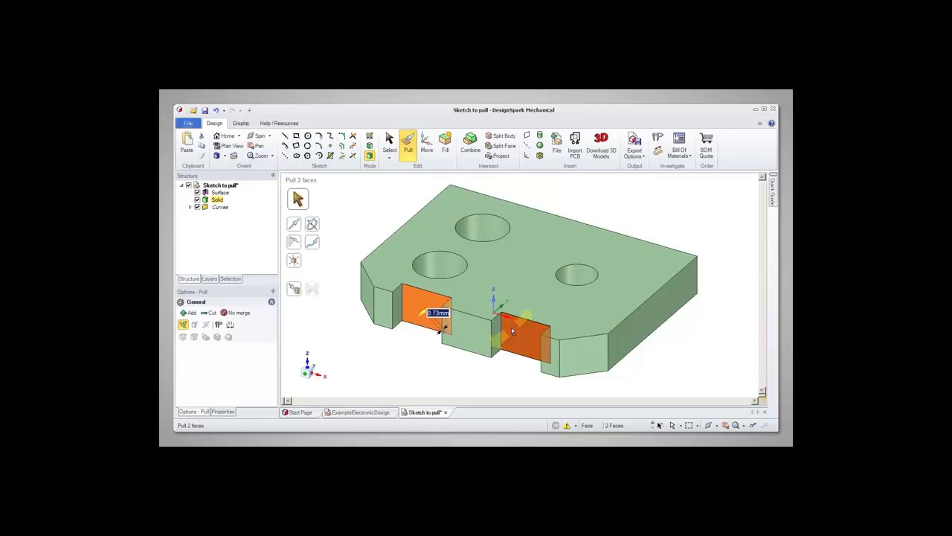
- Add a ruler dimension to the plate's right side face and set it to 4 mm to extend the plate
left_click(635, 335)
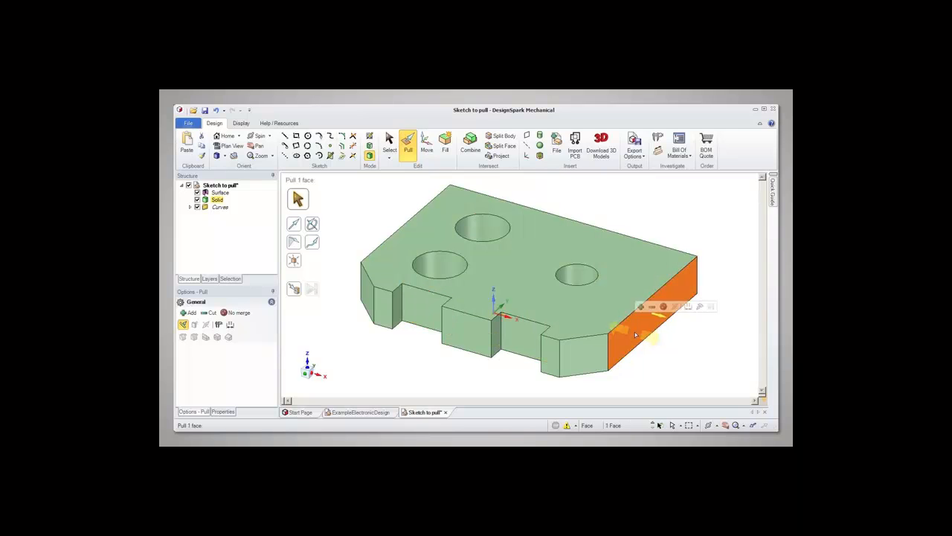
left_click(689, 308)
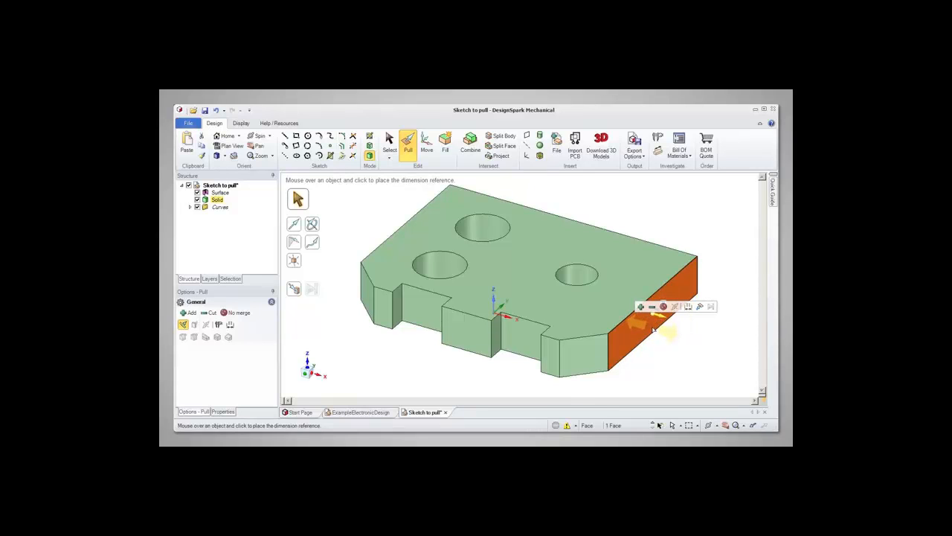
left_click(653, 329)
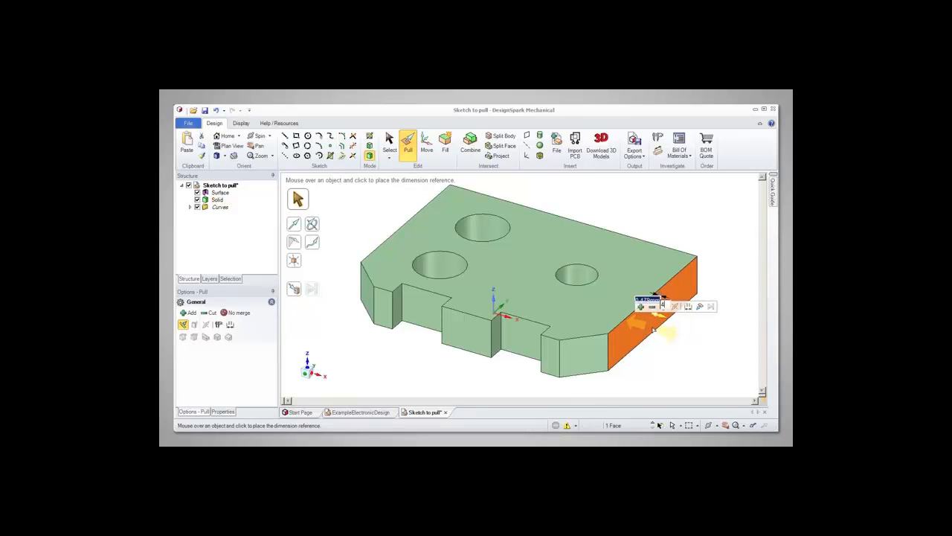
type("4")
key("Return")
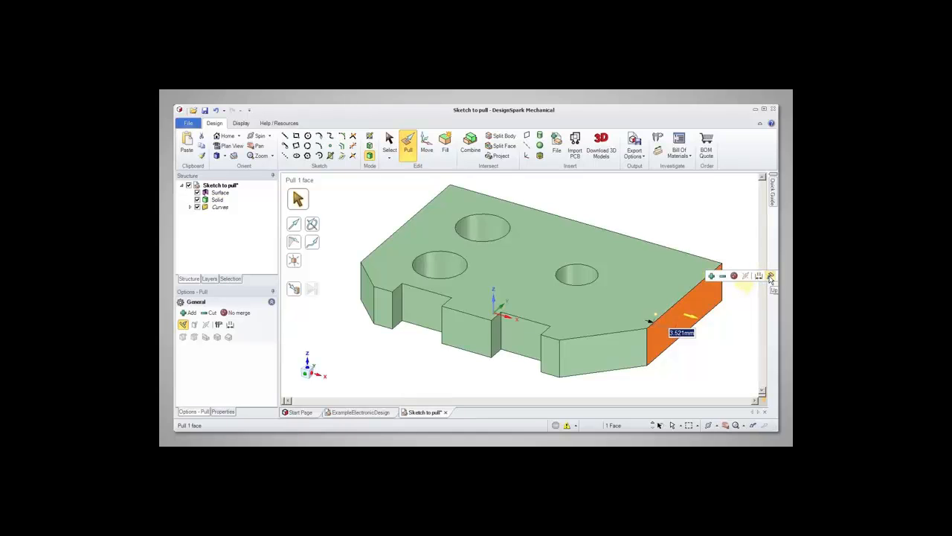
- Try pulling the plate's right side face up to the front right corner's vertical edge, and undo the side face's last pulls
left_click(771, 277)
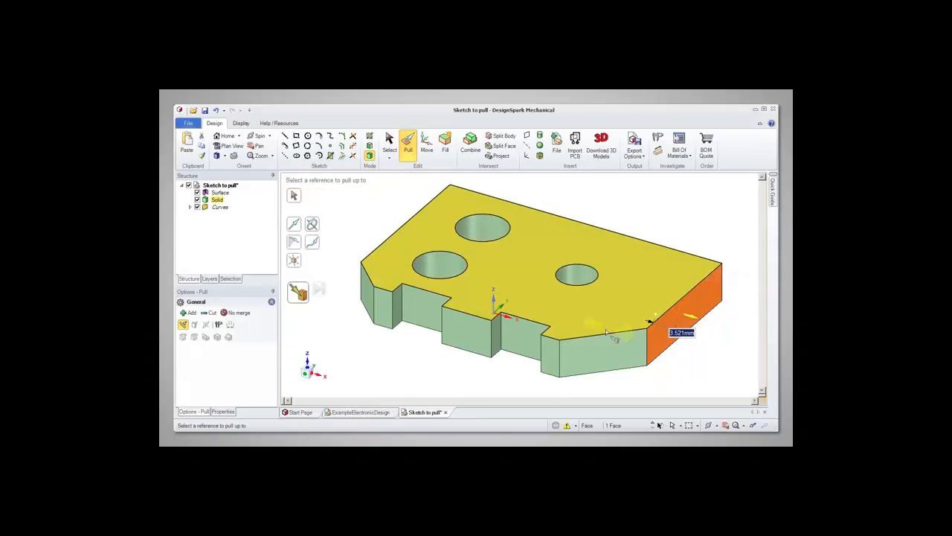
left_click(562, 356)
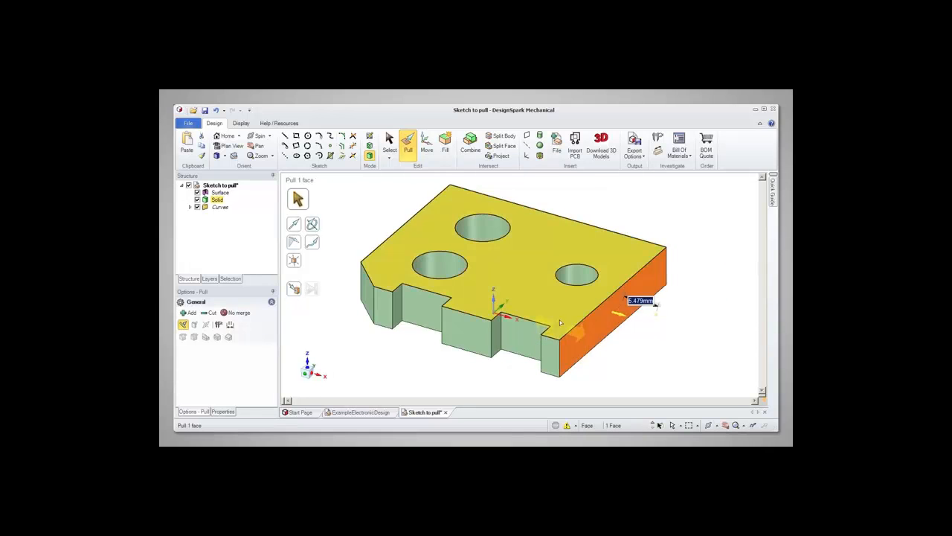
left_click(215, 110)
key("Escape")
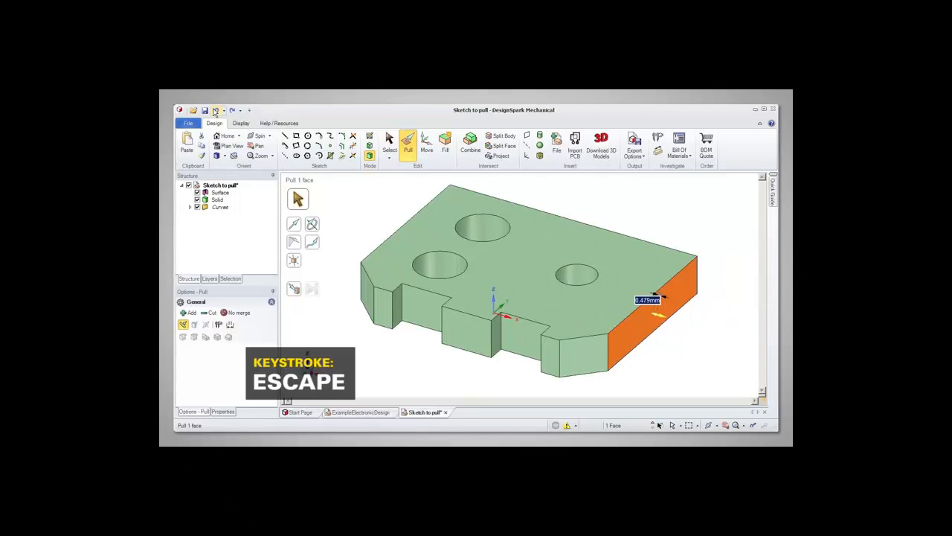
left_click(657, 215)
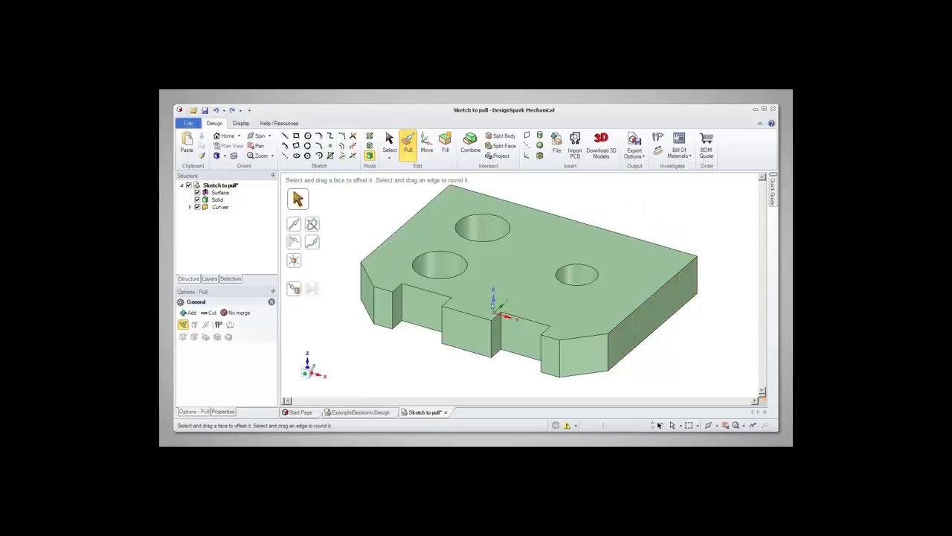
- Select both side faces of the left front notch and try pulling them together to change its width
left_click(399, 313)
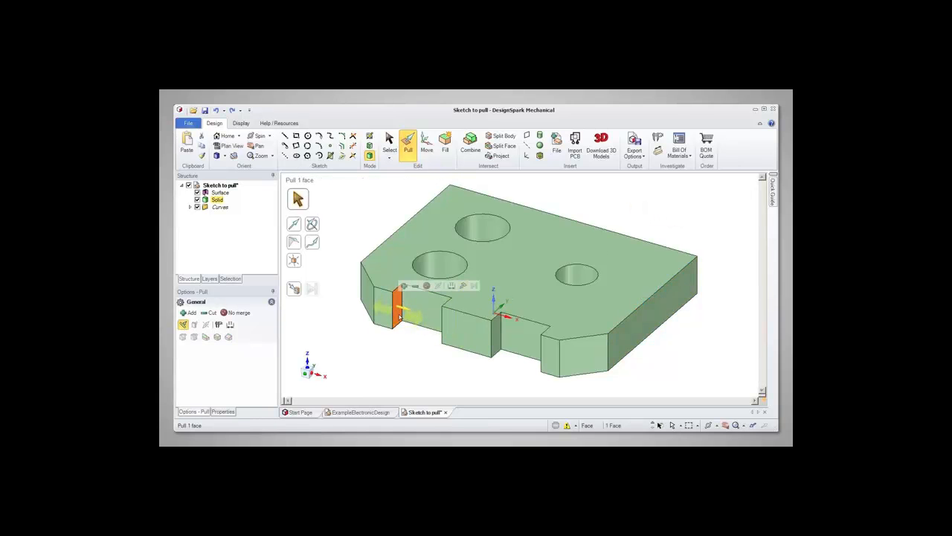
middle_click_drag(399, 313, 482, 325)
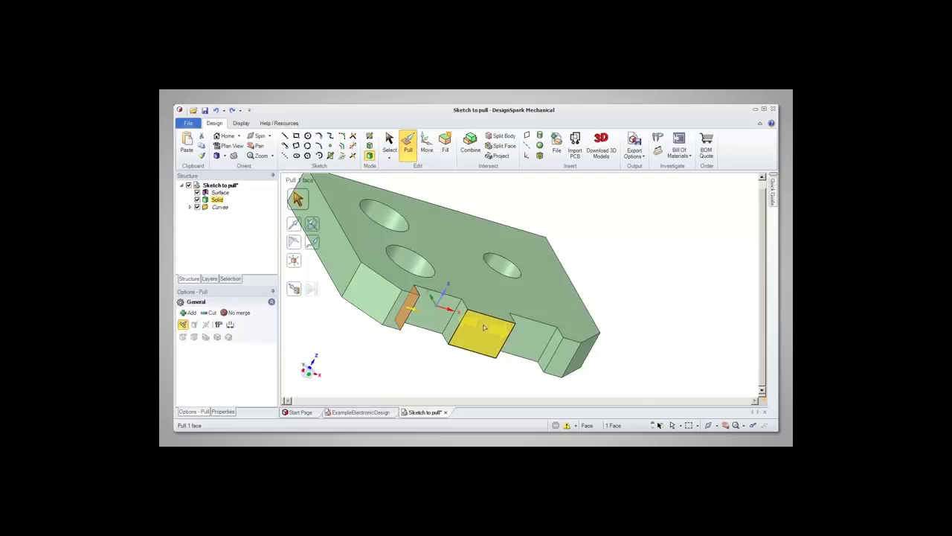
left_click(454, 320, "ctrl")
middle_click_drag(438, 333, 334, 308)
mouse_move(368, 331)
left_mouse_down()
mouse_move(362, 328)
mouse_move(370, 328)
left_mouse_up()
- Select the right side and front faces of the centre tab and pull both outward about 2.25 mm
left_click(480, 336)
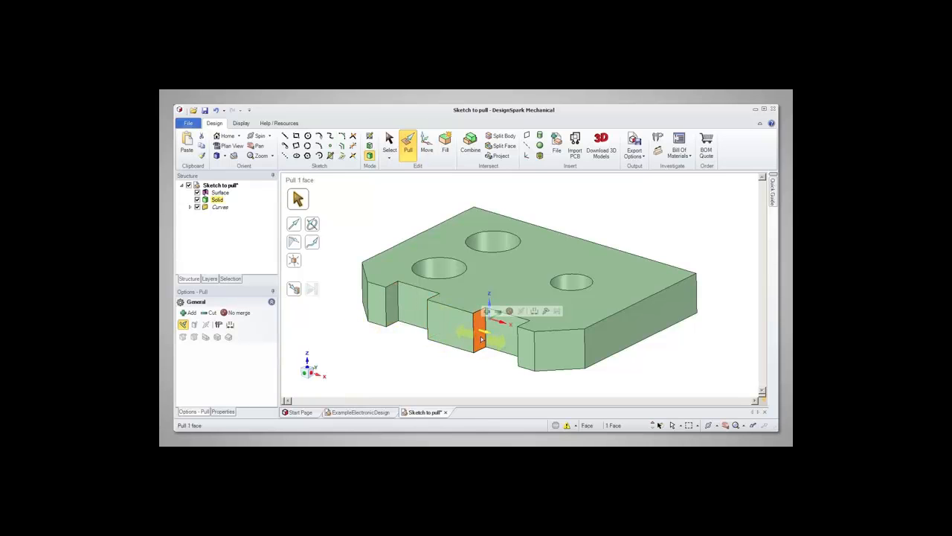
mouse_move(481, 339)
left_mouse_down("ctrl")
mouse_move(458, 329)
mouse_move(470, 374)
mouse_move(467, 332)
mouse_move(472, 350)
mouse_move(465, 342)
left_mouse_up("ctrl")
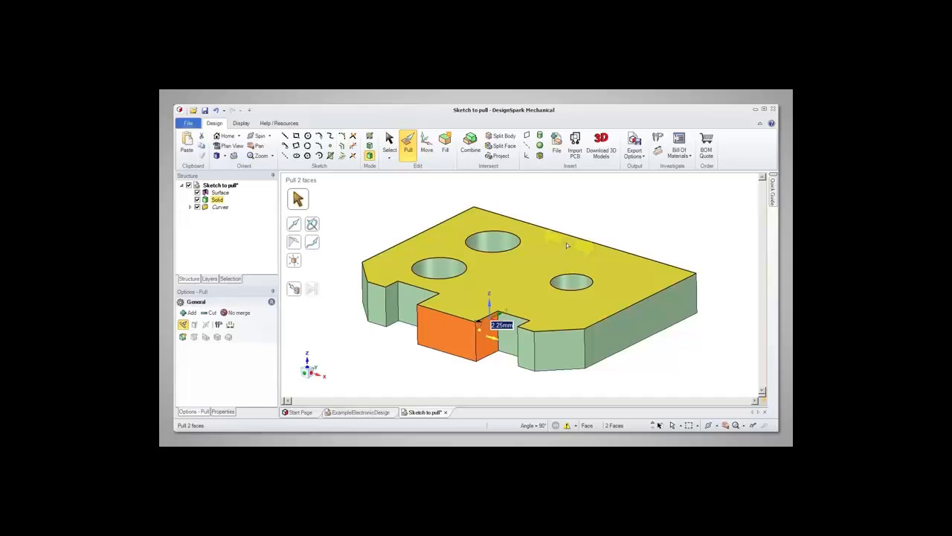
- Try pulling the angled face at the front right corner by 1 mm, and undo it
left_click(570, 360)
mouse_move(570, 360)
left_mouse_down()
mouse_move(551, 288)
mouse_move(573, 362)
left_mouse_up()
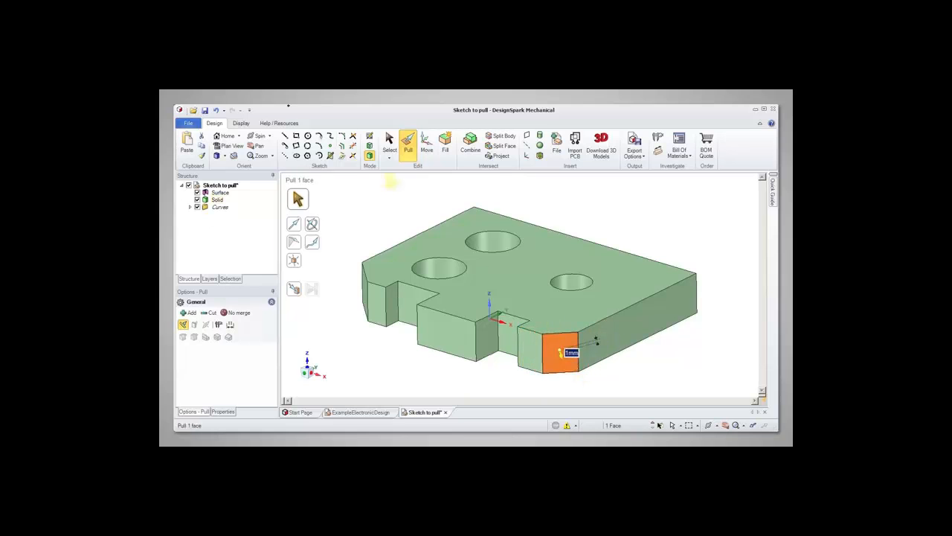
left_click(215, 110)
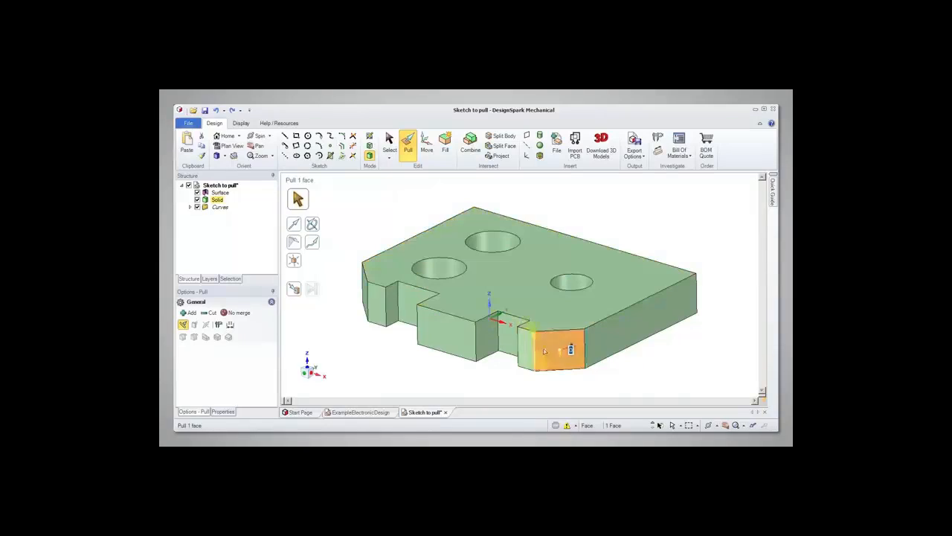
- Select the angled corner face together with its two vertical edges, try pulling it outward, and undo the pull
left_click(584, 350, "ctrl")
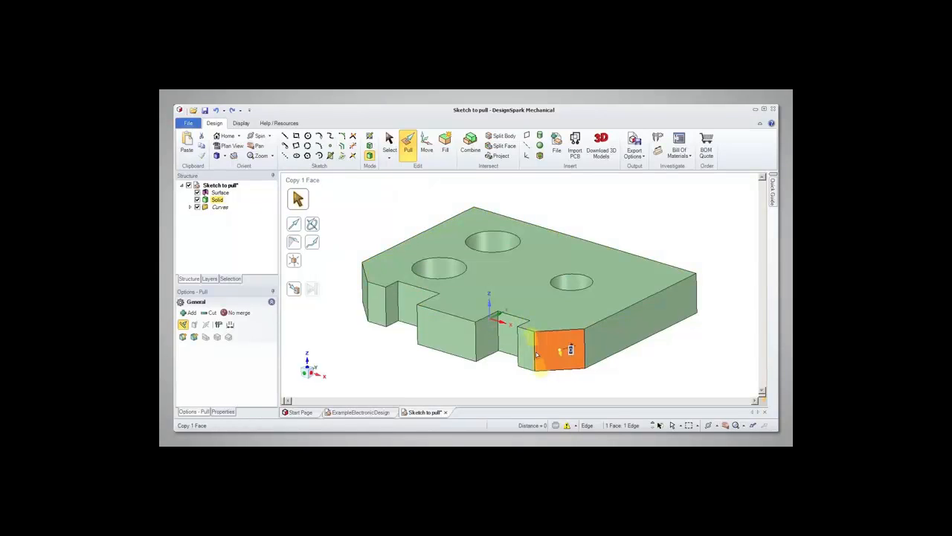
left_click(569, 348, "ctrl")
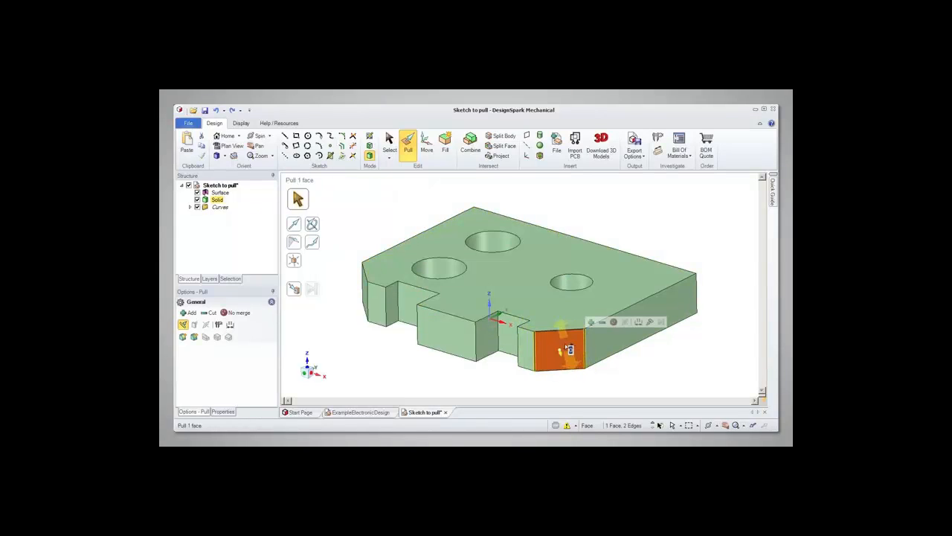
left_click_drag(562, 343, 559, 370)
key("ctrl+z")
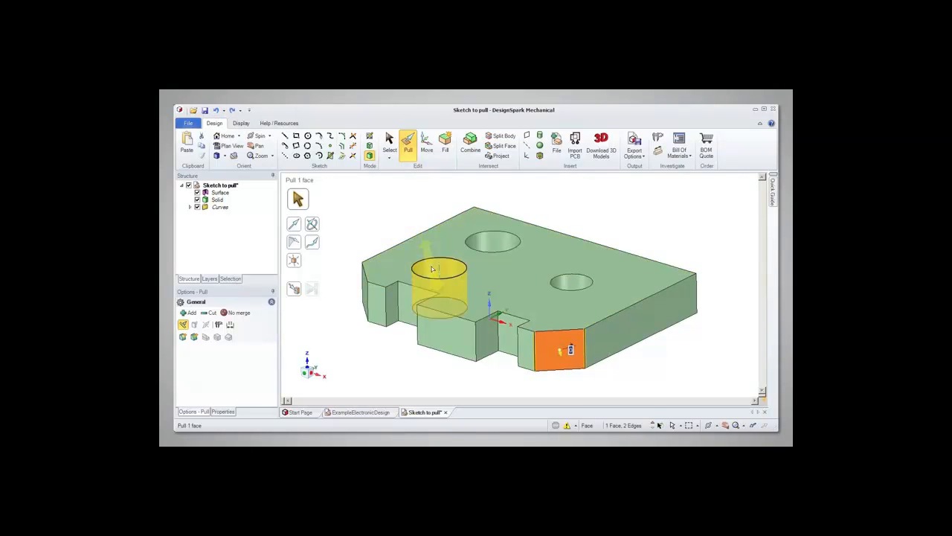
- Pull the rear hole's cylindrical face outward to a radius of about 4.69 mm
middle_click_drag(480, 270, 484, 254)
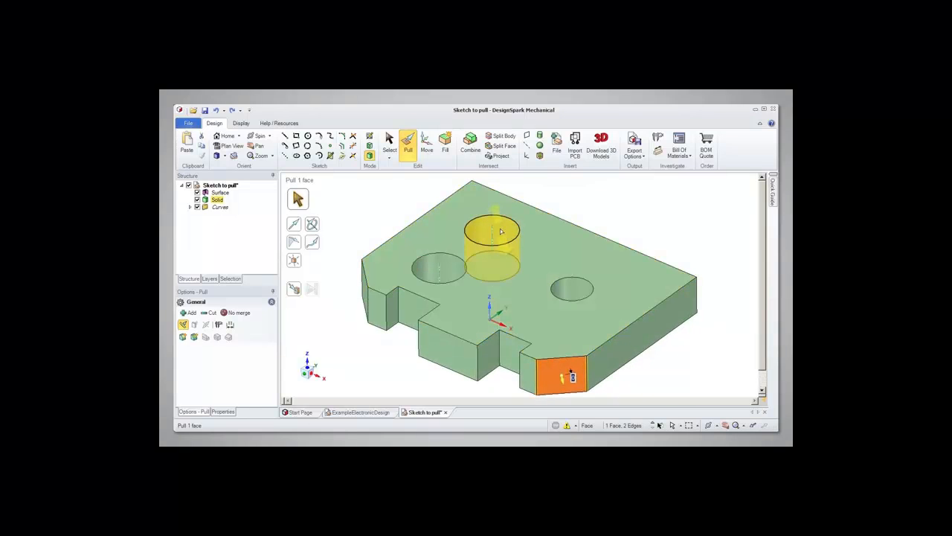
left_click(500, 231)
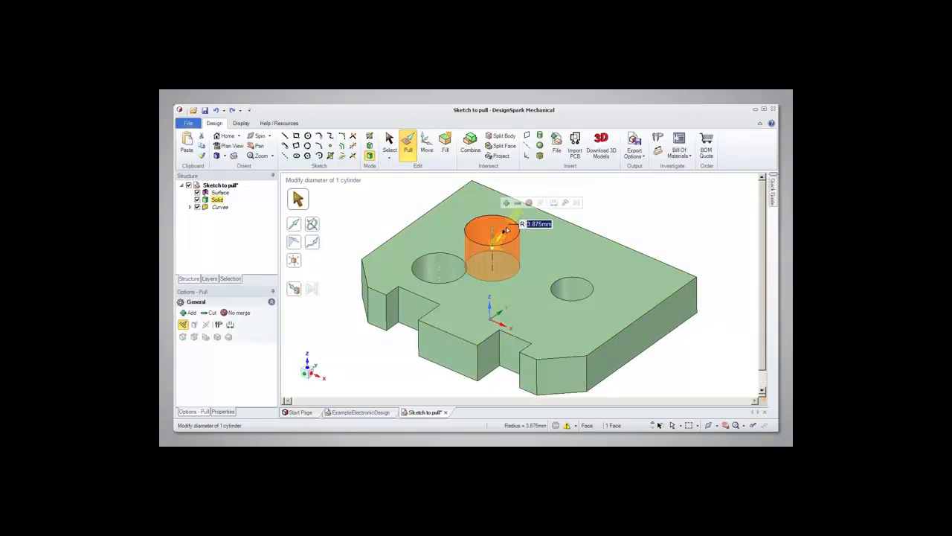
left_click_drag(505, 231, 524, 227)
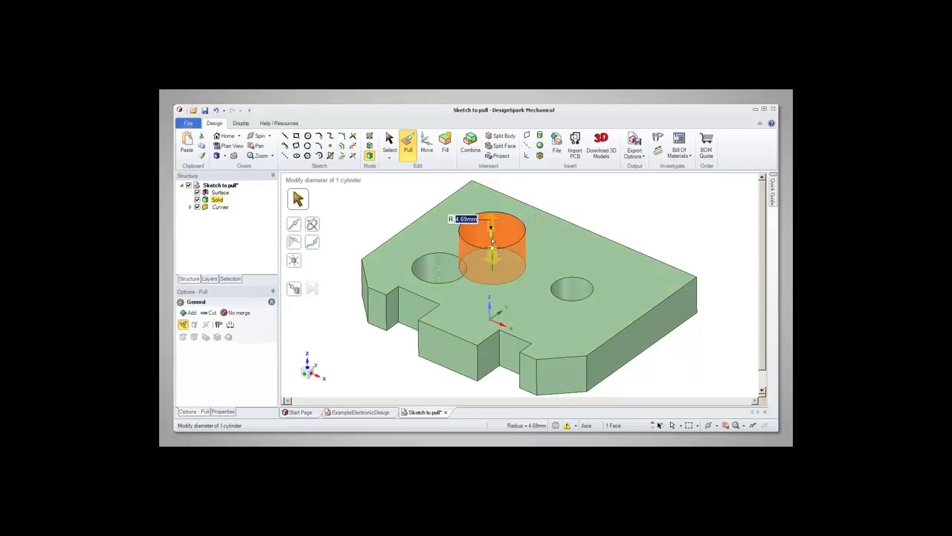
- Pull the enlarged rear hole's axis toward the plate's right side to form a slot, with a pull distance of 5 mm
left_click(491, 240)
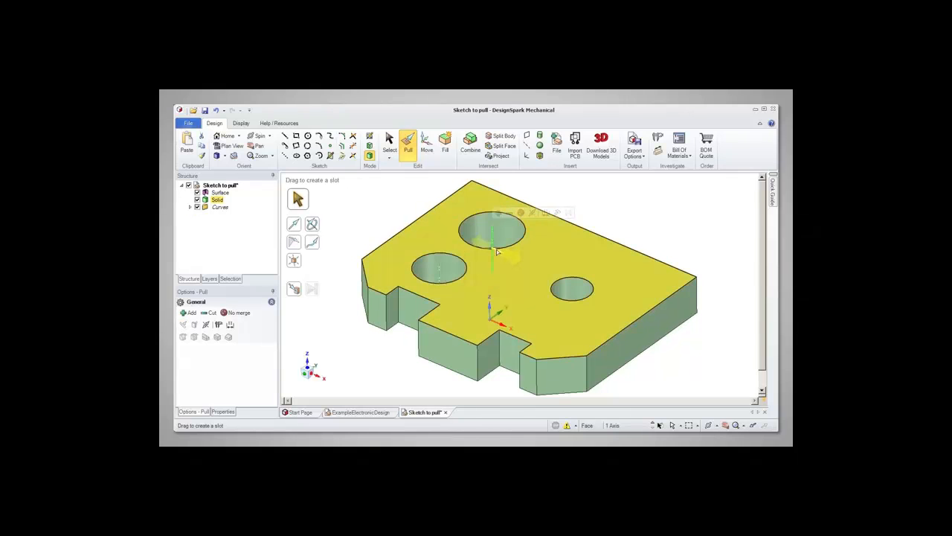
left_click_drag(496, 252, 513, 263)
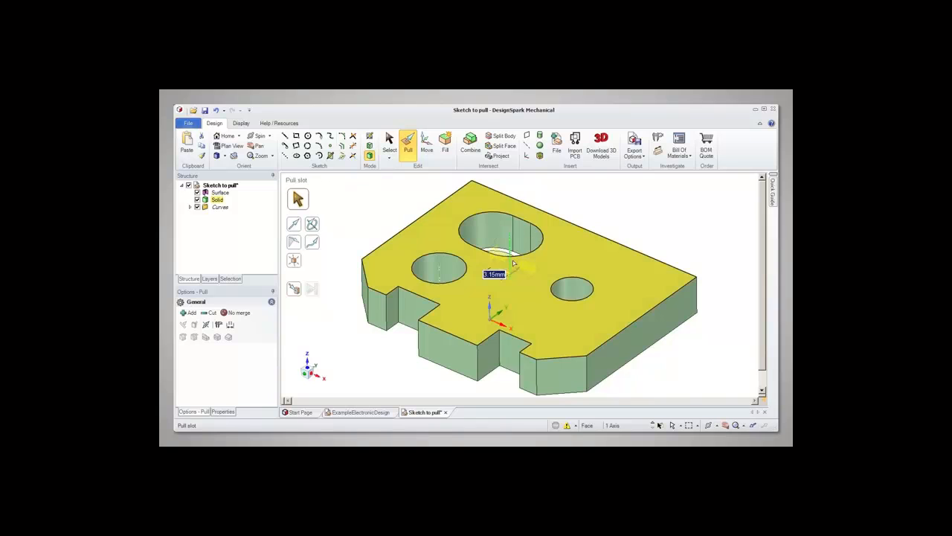
type("5")
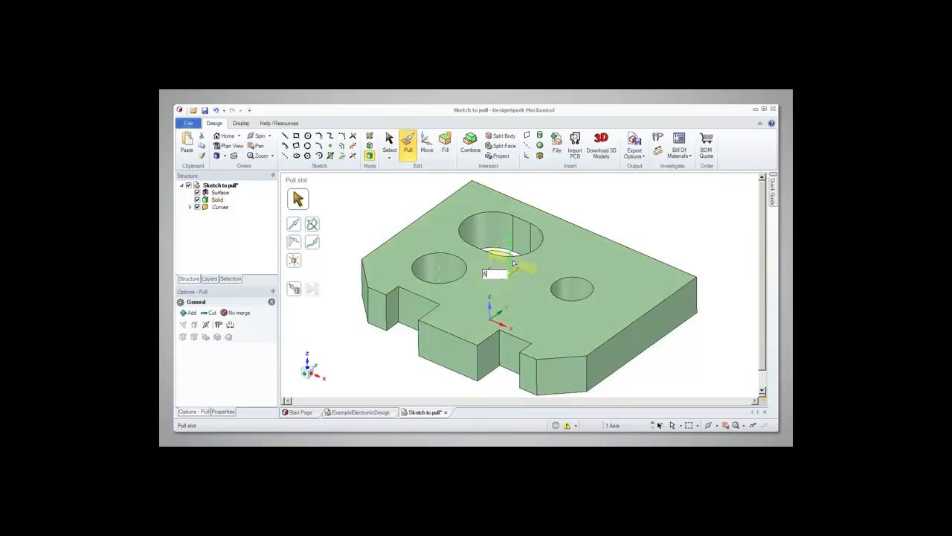
key("Return")
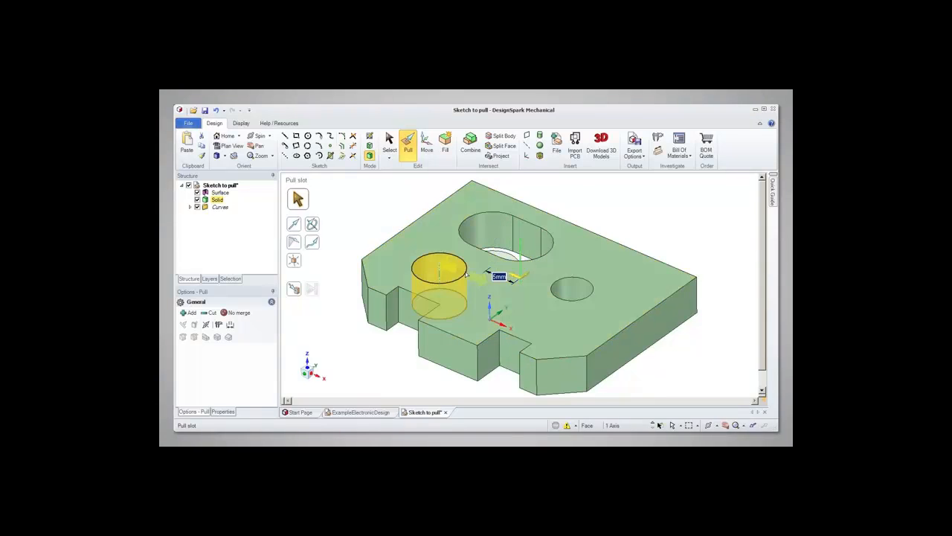
- Round the top edge of the front left hole with a 1 mm radius
left_click(453, 259)
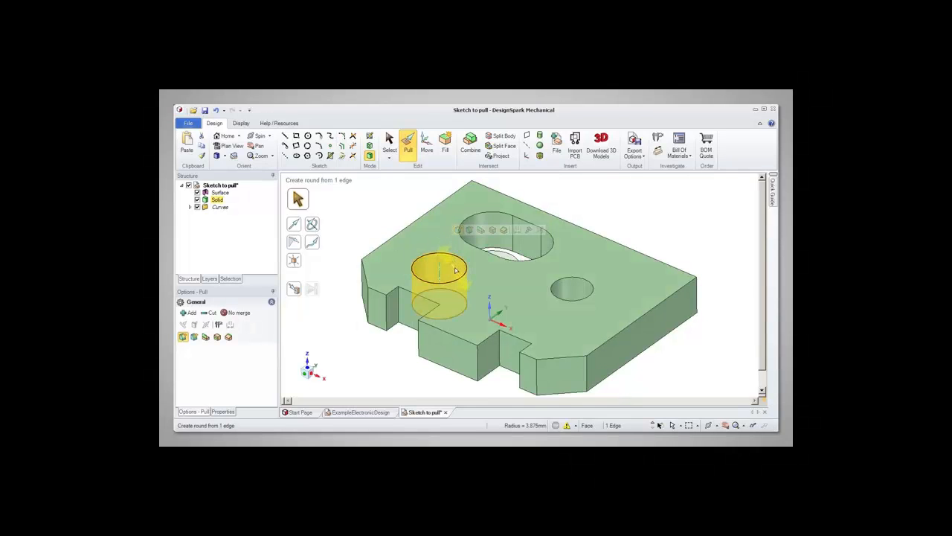
left_click_drag(456, 270, 469, 289)
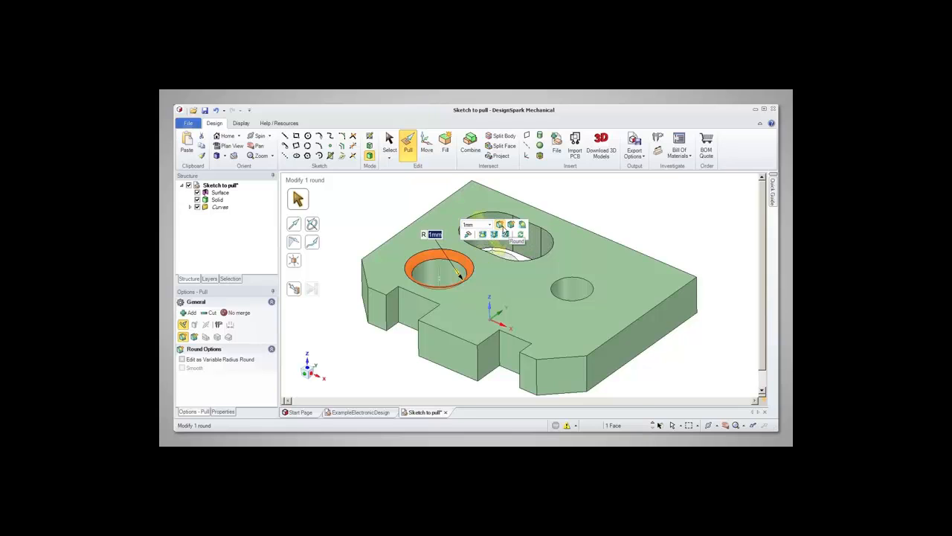
- Switch the edge treatment of the rounded hole to chamfer and back to round, twice
left_click(511, 225)
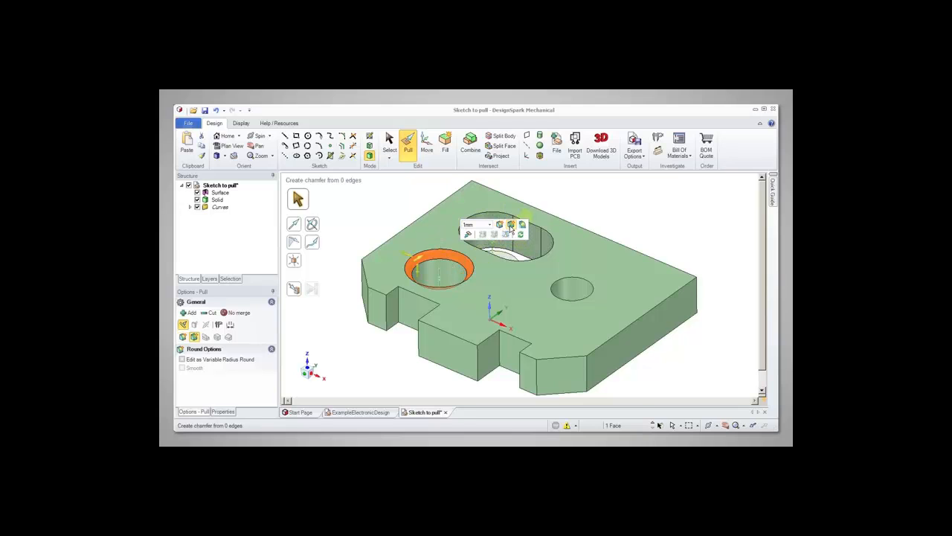
left_click(499, 225)
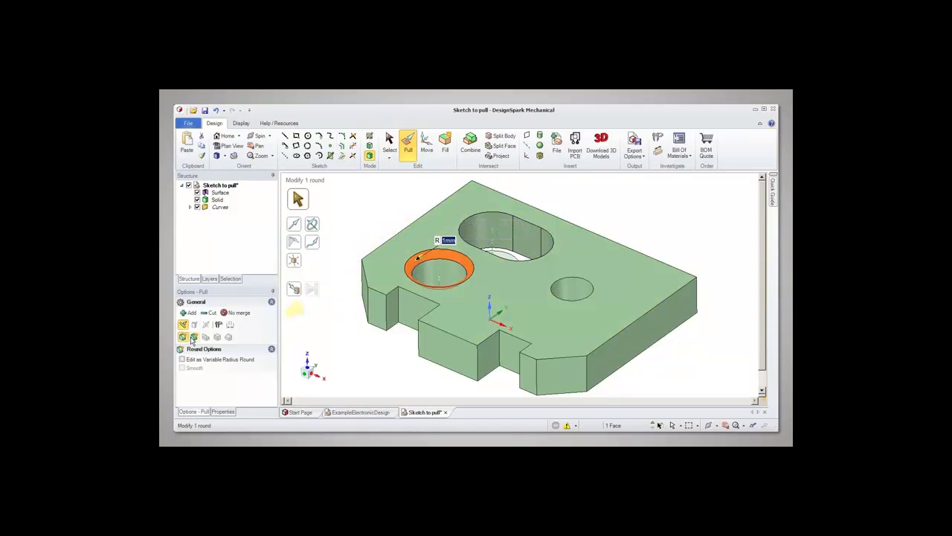
left_click(194, 337)
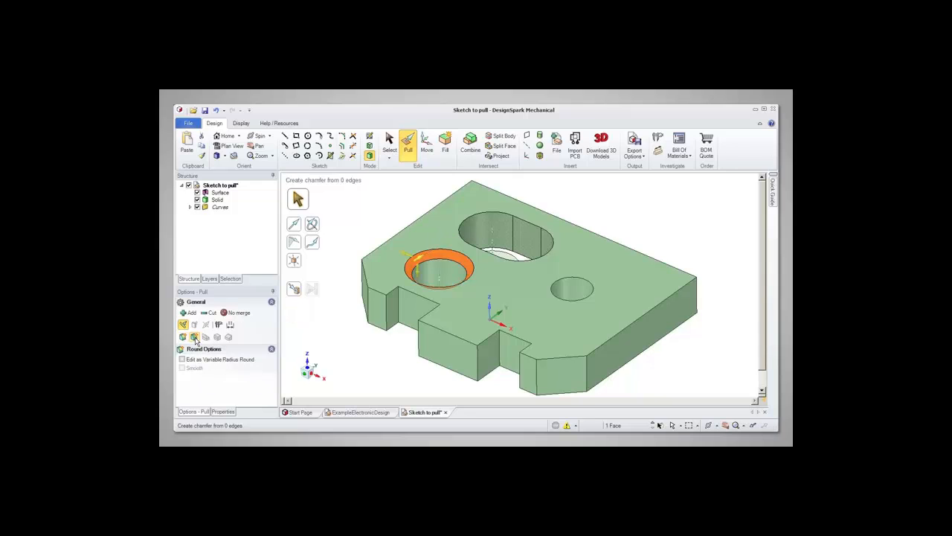
left_click(183, 337)
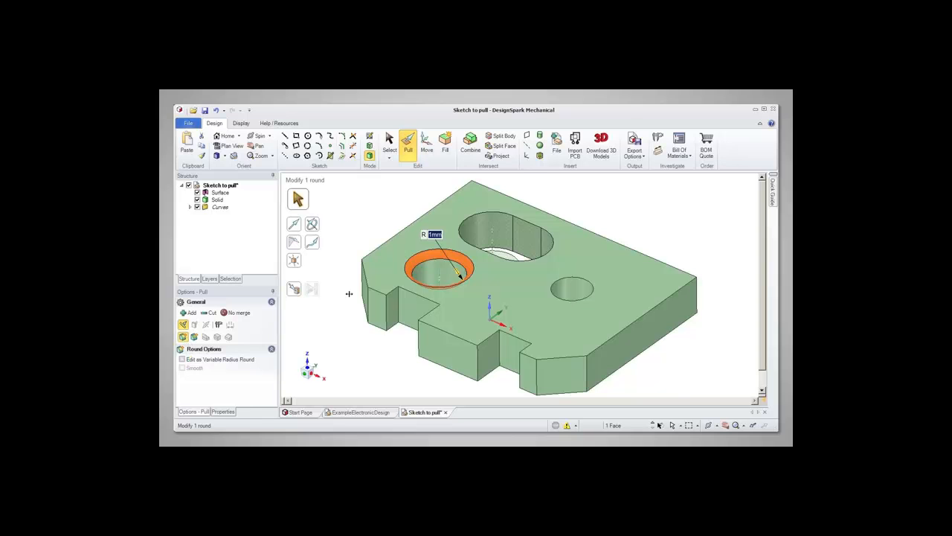
- Pull the right hole's cylindrical face up to the front left hole so both have the same radius
left_click(563, 288)
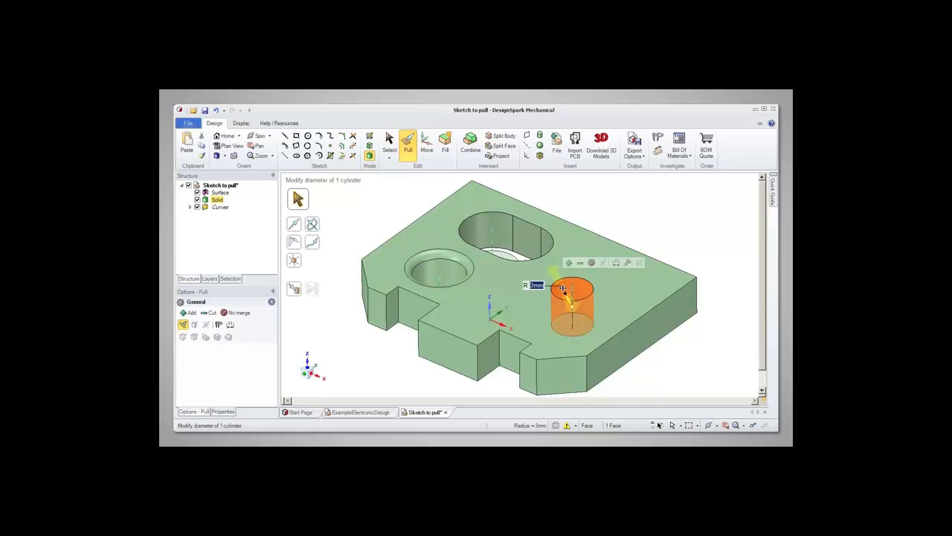
left_click(628, 263)
left_click(629, 262)
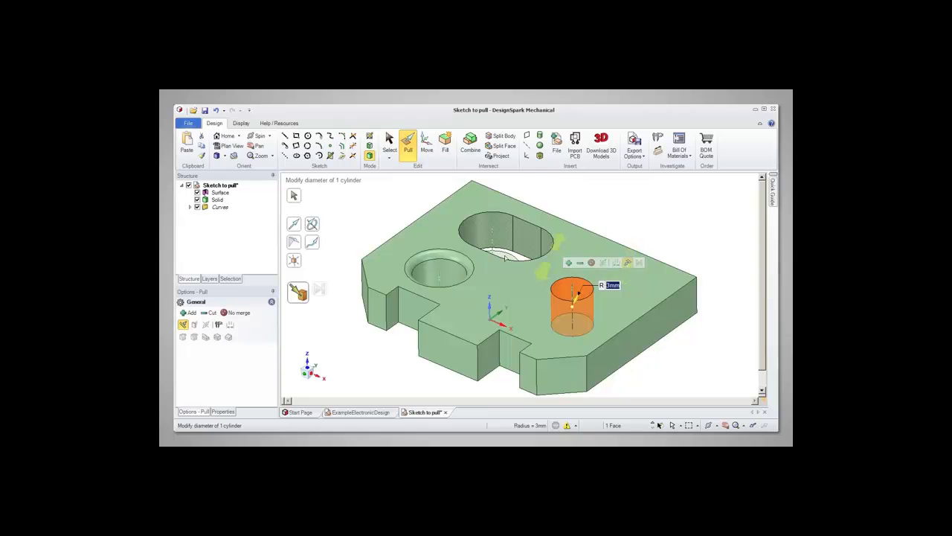
left_click(454, 269)
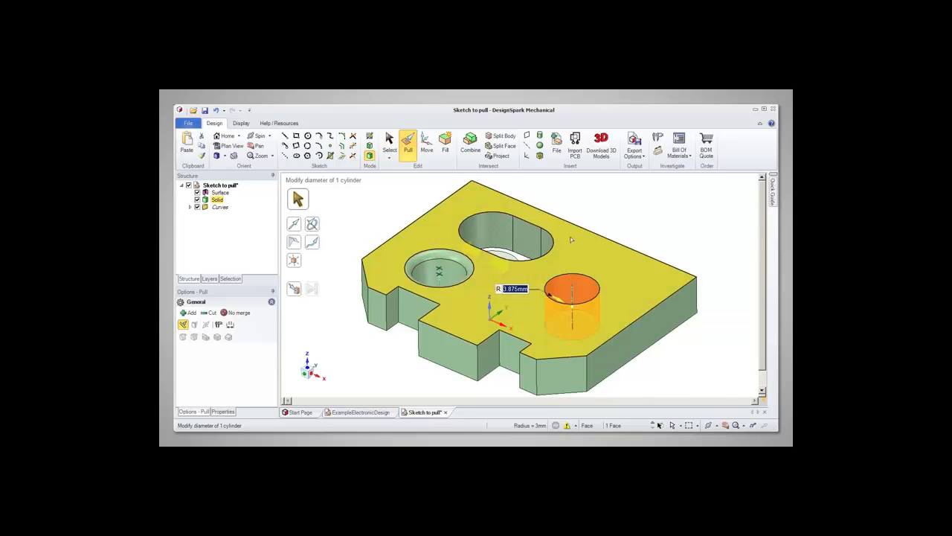
left_click(628, 226)
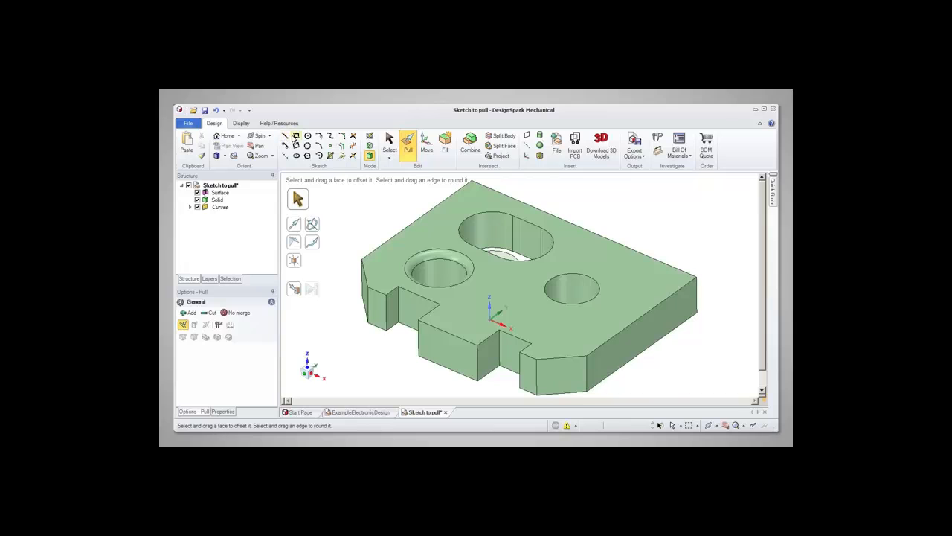
- Sketch a 4 × 4 mm rectangle on the plate's top face between the right hole and the rear right corner
left_click(296, 136)
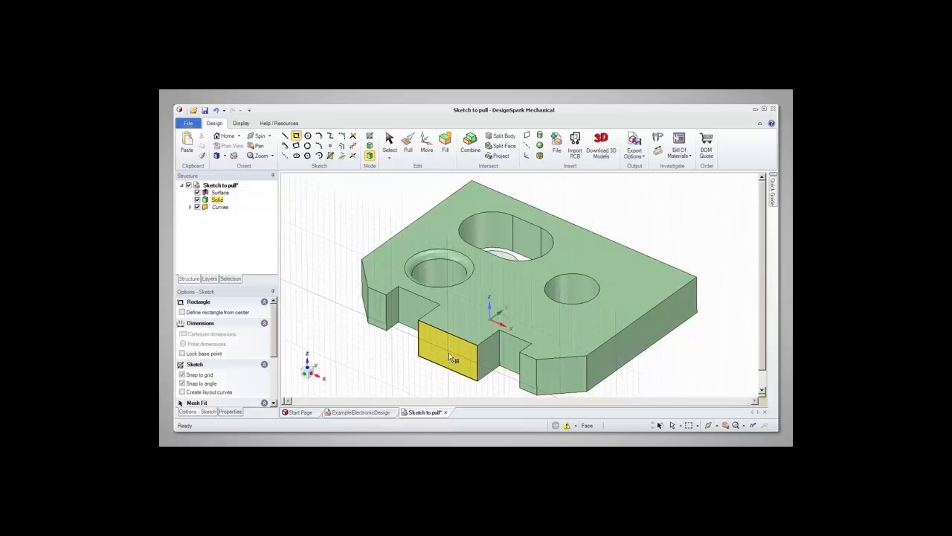
left_click(622, 276)
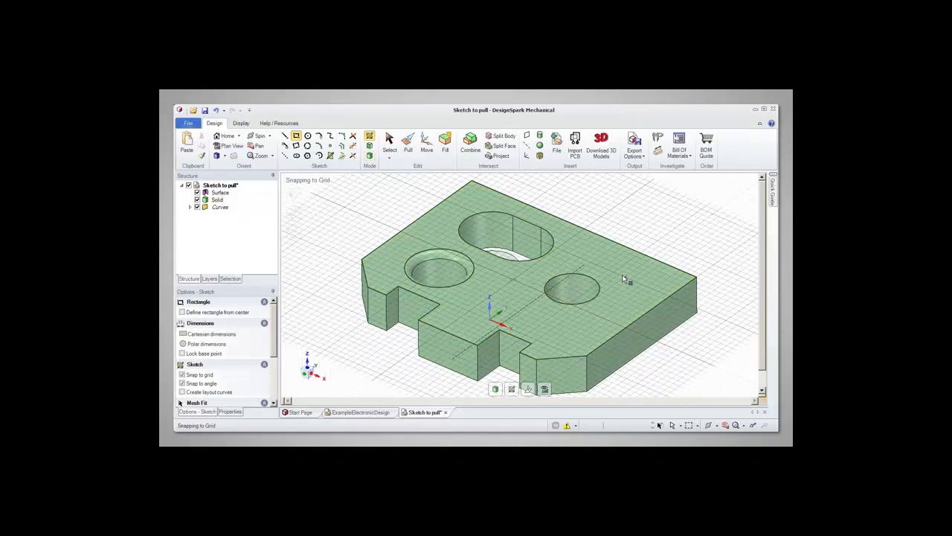
left_click(623, 276)
left_click(663, 280)
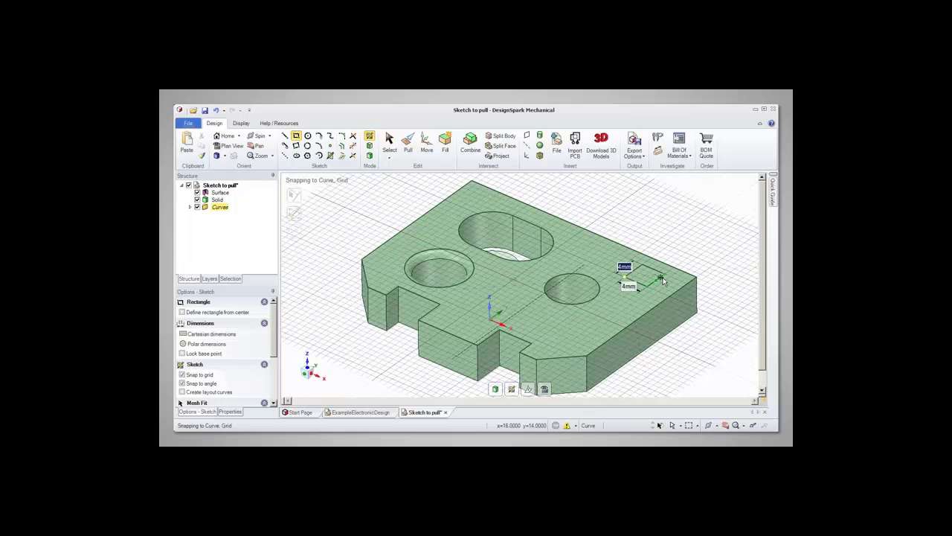
- Pull the small square down through the plate to cut a square hole
left_click(408, 143)
left_click(638, 275)
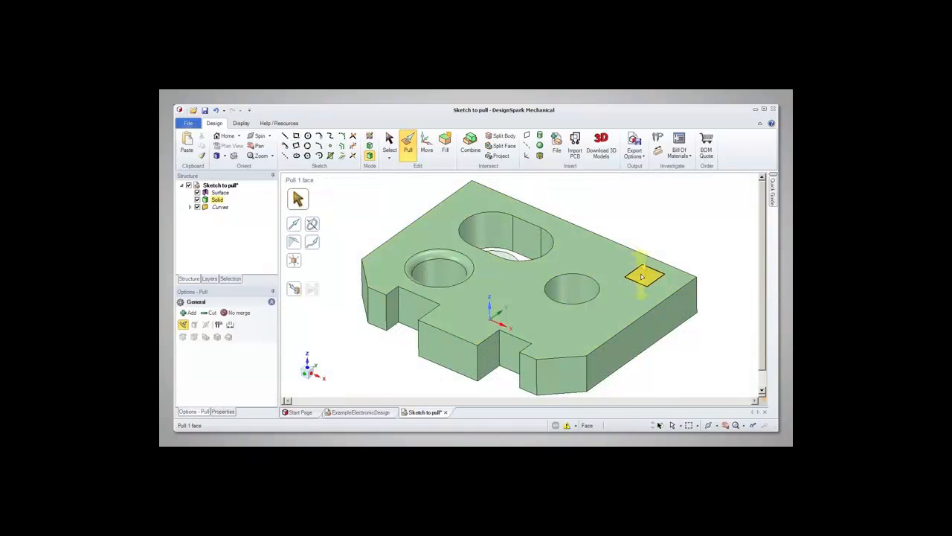
left_click_drag(643, 275, 656, 335)
scroll(614, 325, "up", 3)
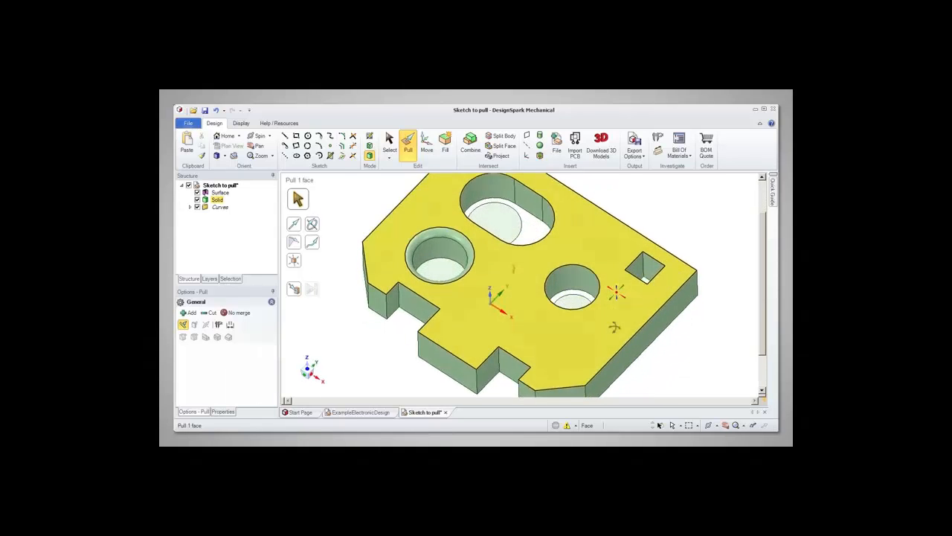
- Extrude the lower edge of the plate's right end face outward and thicken the resulting surface about 2.7 mm into a flange
mouse_move(614, 342)
middle_mouse_down()
mouse_move(618, 273)
mouse_move(618, 284)
middle_mouse_up()
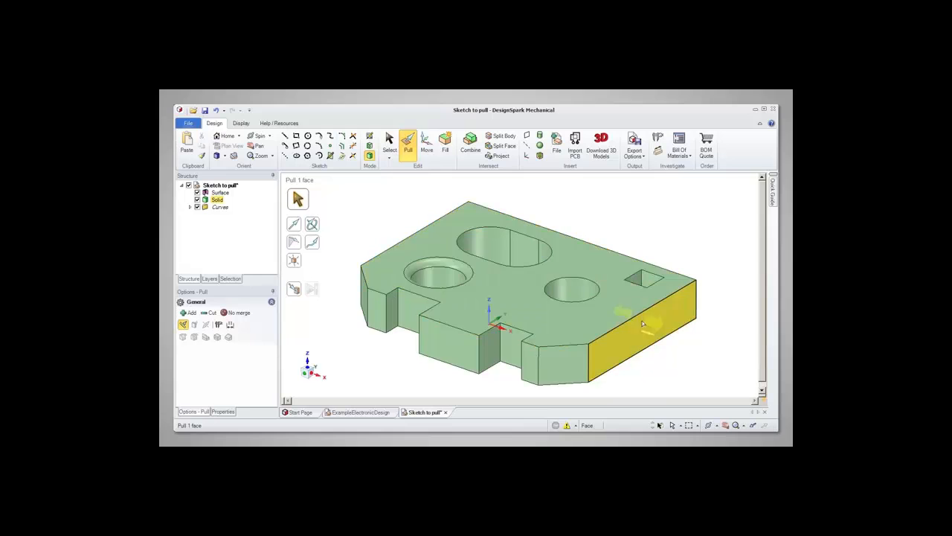
left_click(651, 347)
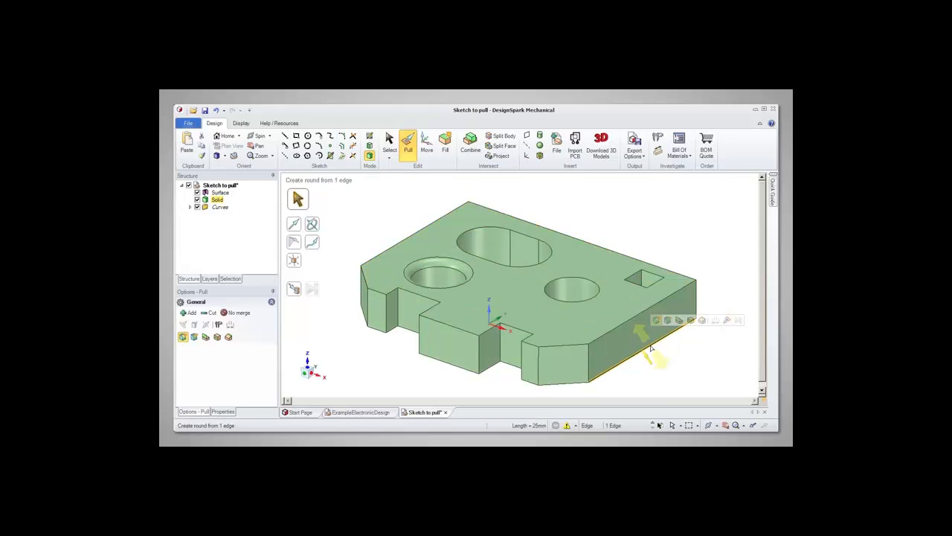
left_click(678, 320)
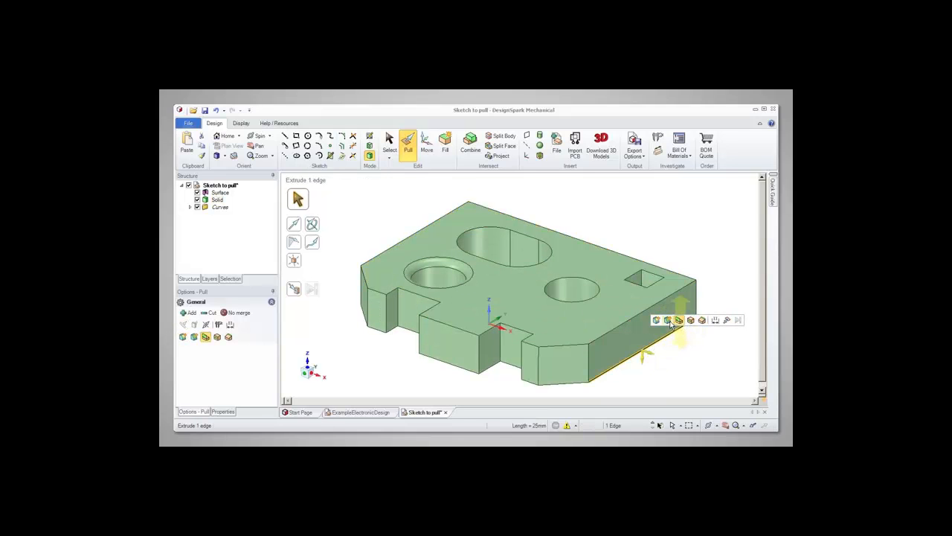
left_click_drag(648, 354, 694, 350)
left_click_drag(691, 326, 691, 332)
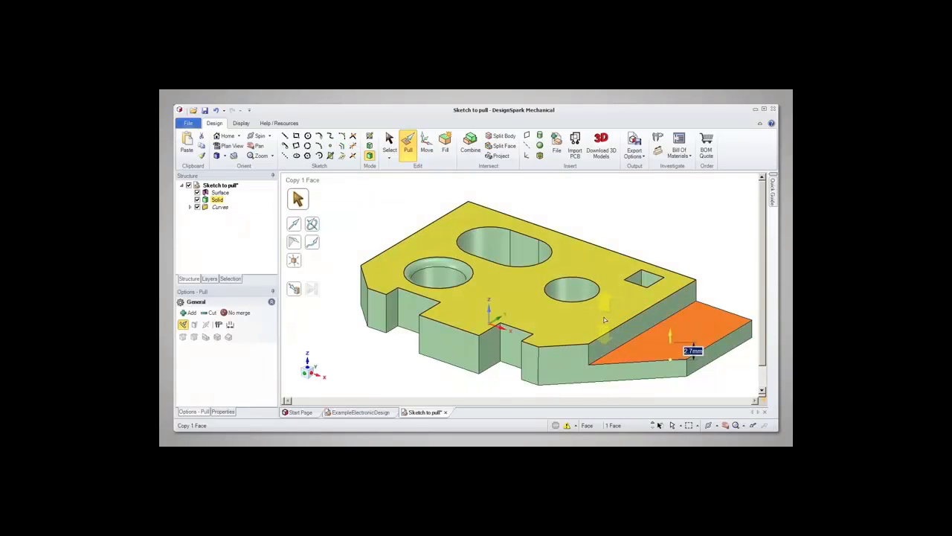
- Try to round the upper and lower outer edges of the flange's end face
middle_click_drag(585, 316, 496, 272, "ctrl")
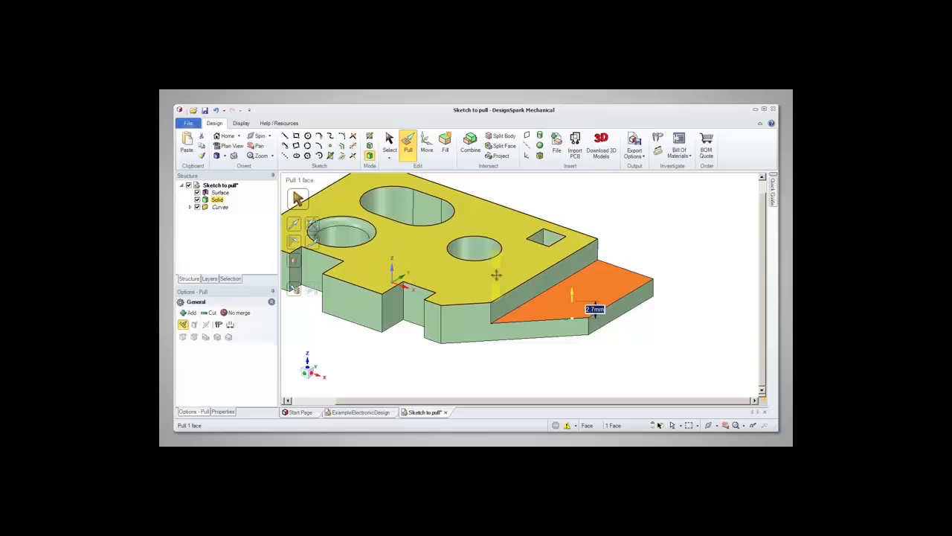
left_click(624, 298)
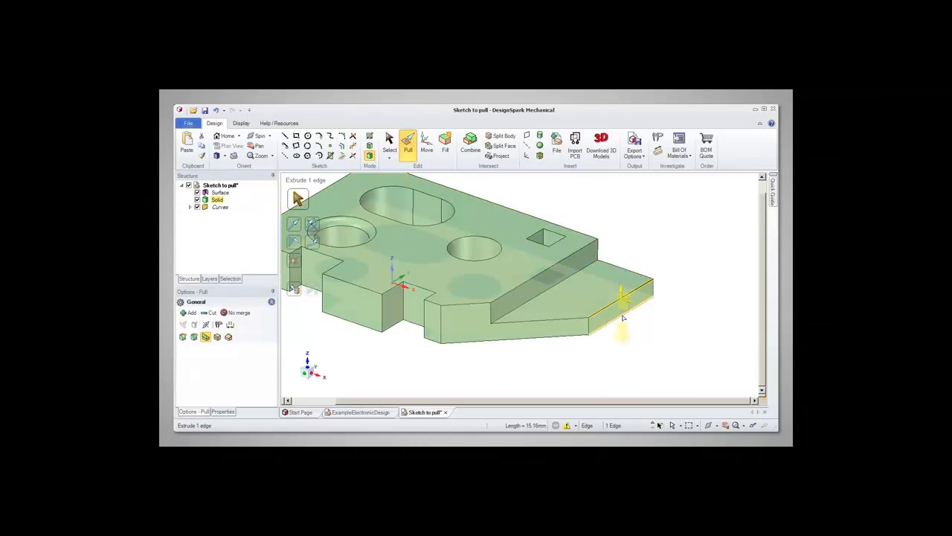
double_click(623, 317)
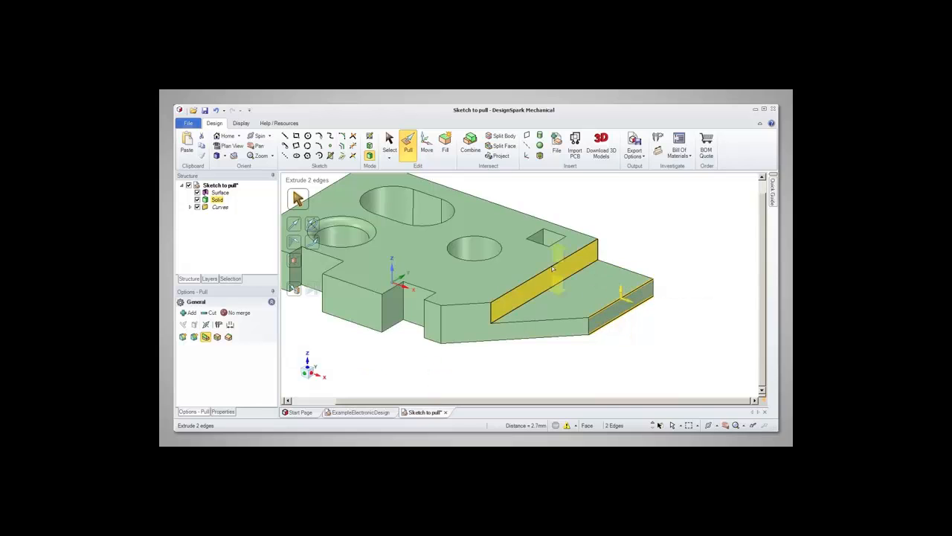
left_click(628, 291)
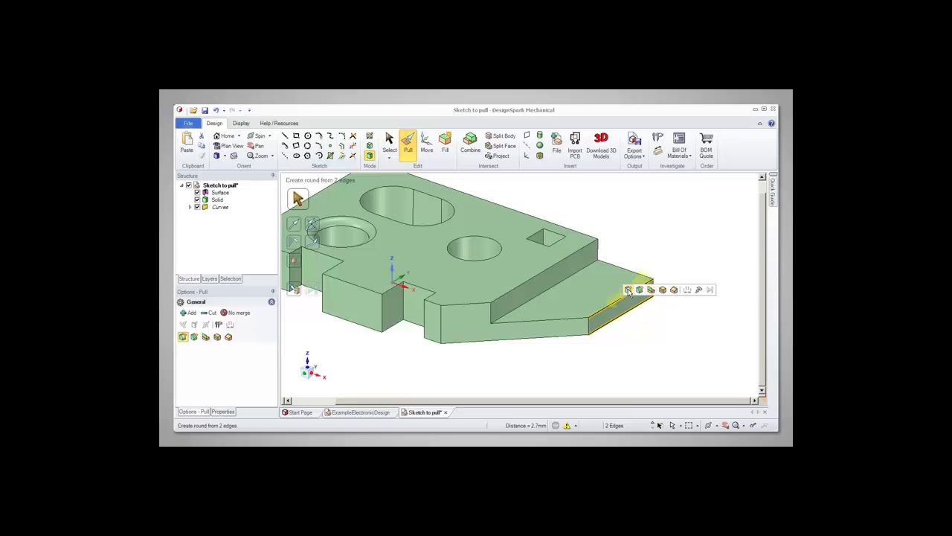
left_click_drag(620, 301, 645, 304)
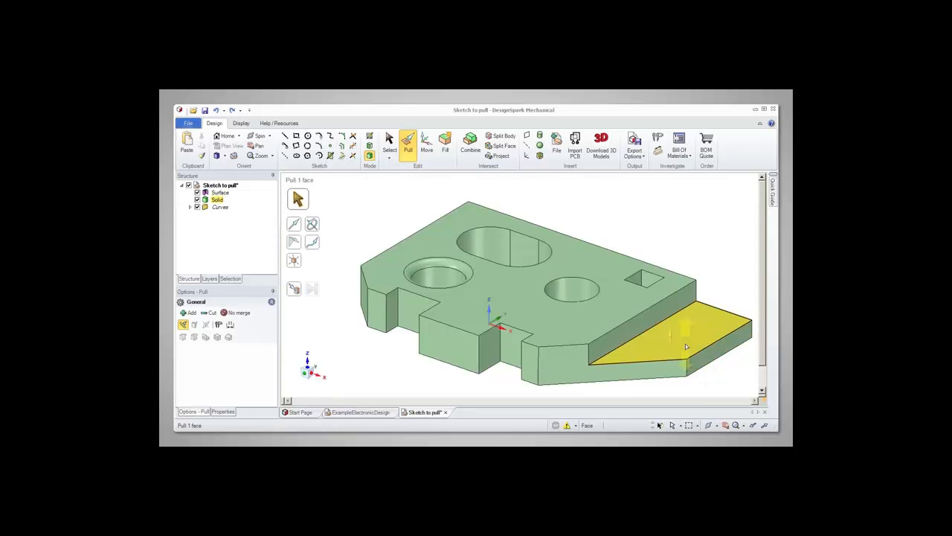
- Apply a full round to the flange's end using its top face, end face and the plate's underside
left_click(685, 346)
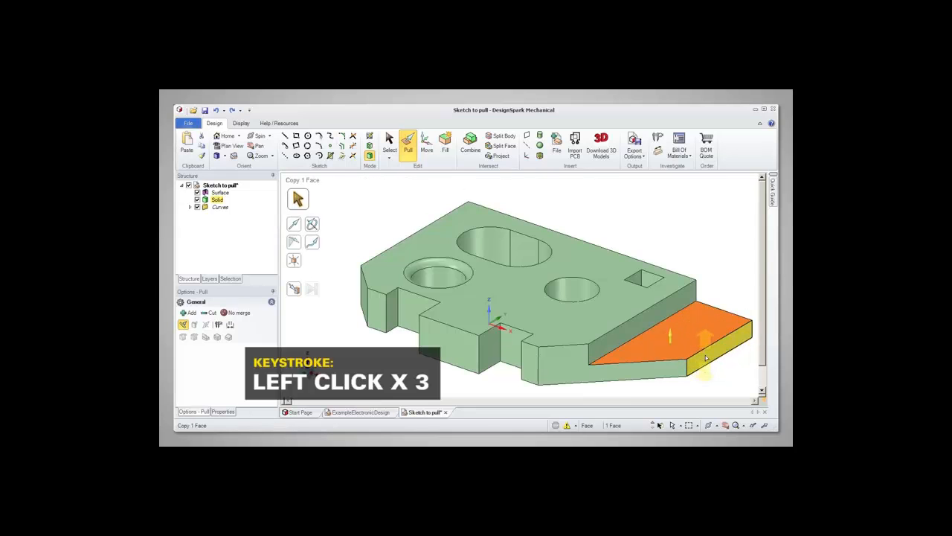
left_click(706, 358, "ctrl")
middle_click_drag(706, 373, 696, 297)
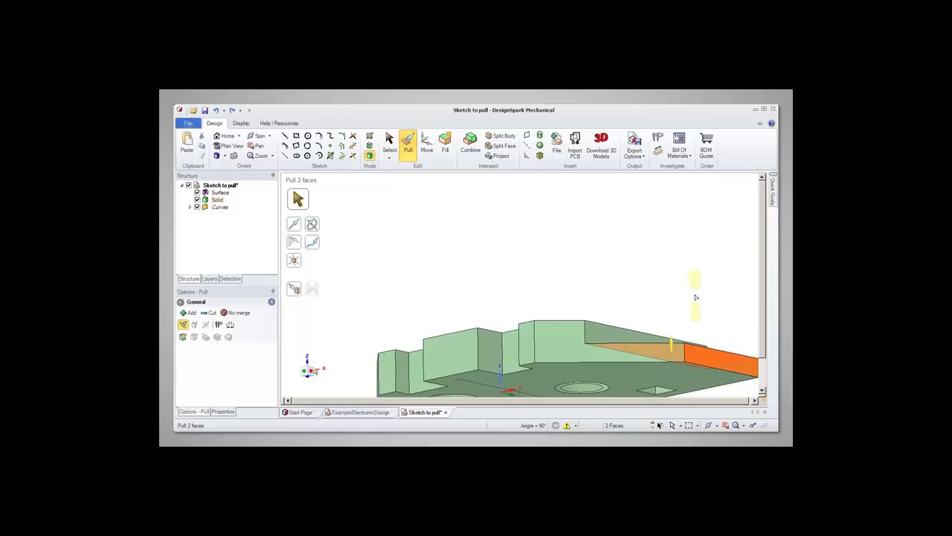
left_click(686, 381, "ctrl")
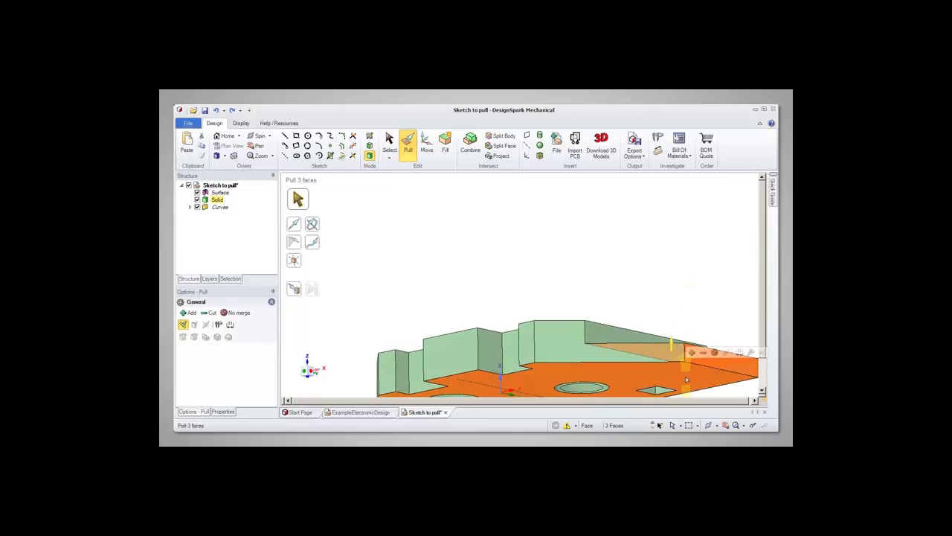
right_click(705, 365)
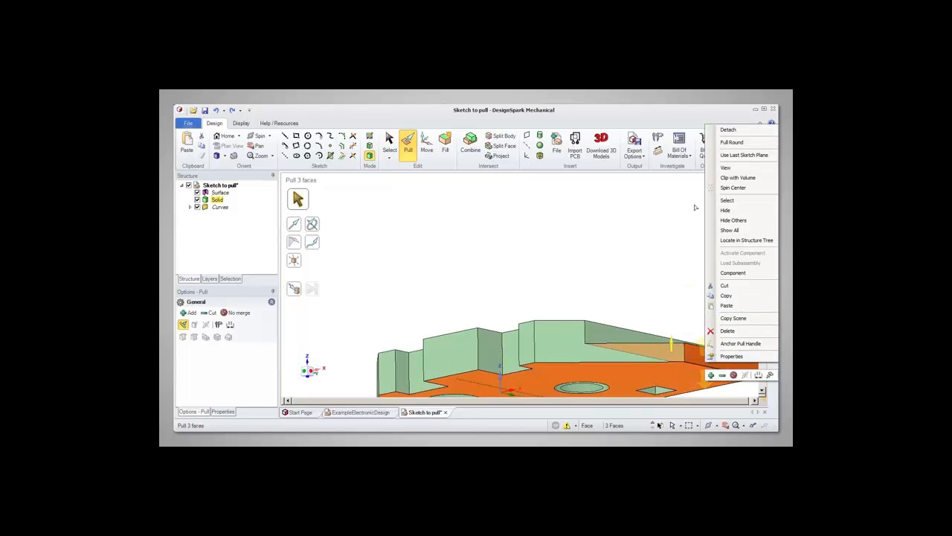
left_click(731, 143)
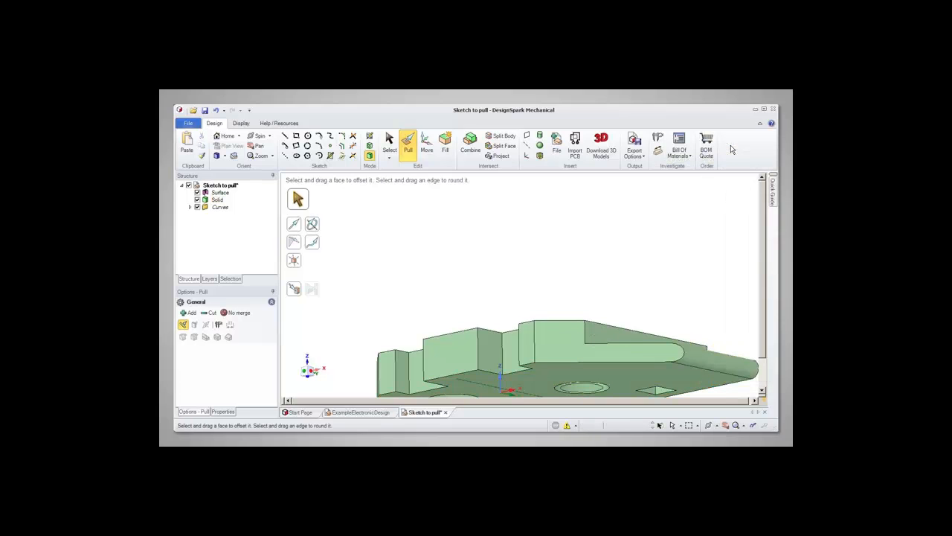
middle_click_drag(636, 300, 637, 364)
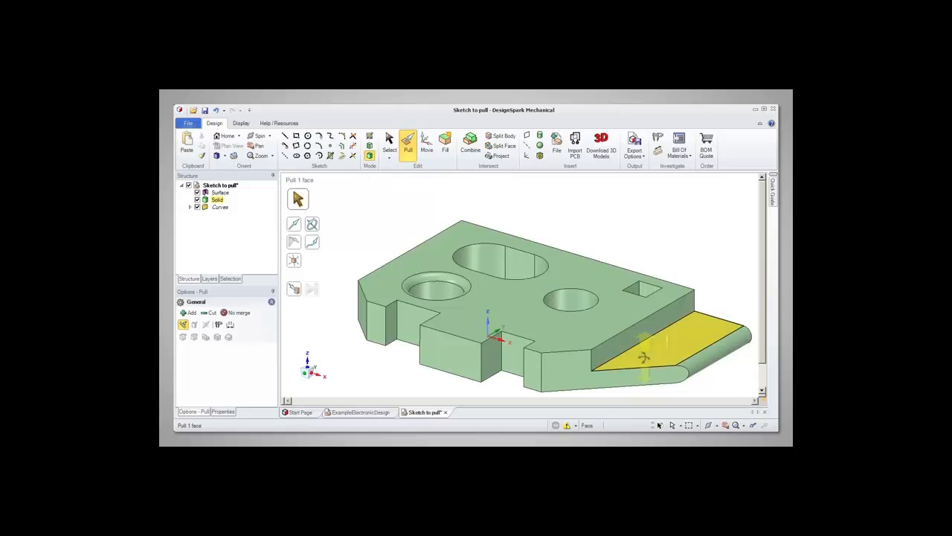
- Round the outer edge loop of the plate's top face to a 1.5 mm radius, leaving out the back edges of the two front notches
double_click(622, 202)
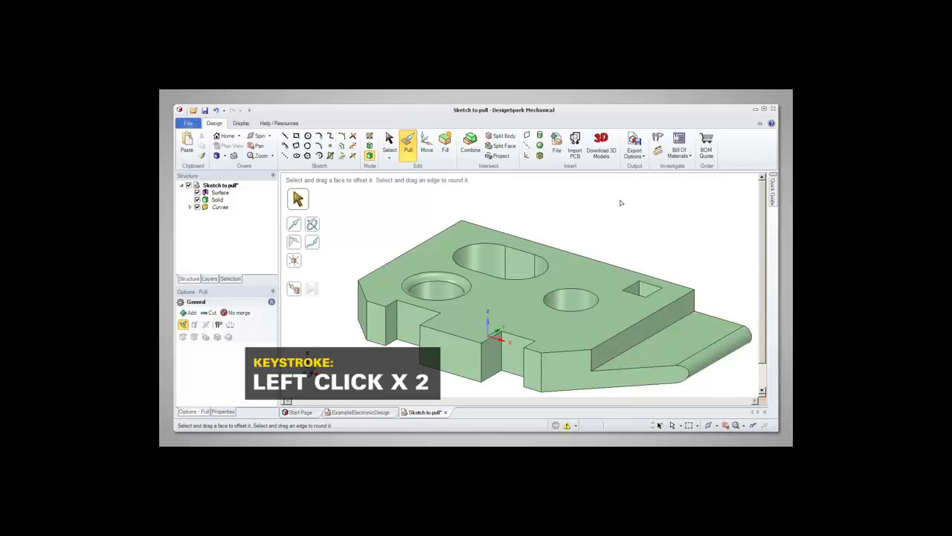
left_click(566, 353)
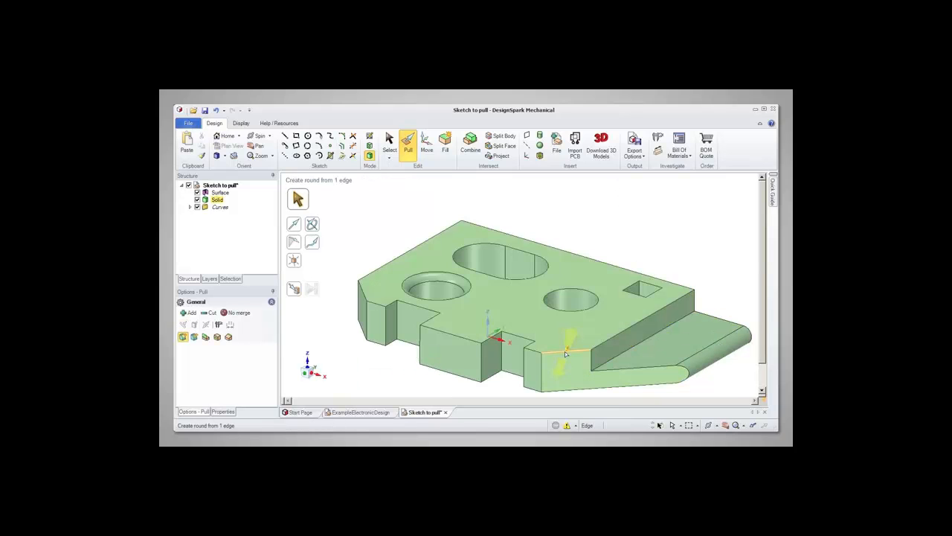
double_click(566, 354)
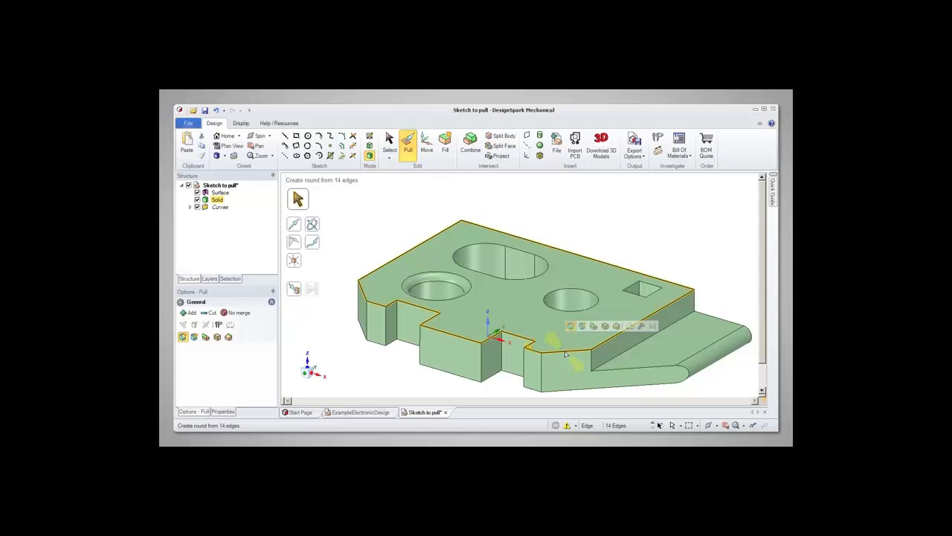
double_click(566, 355)
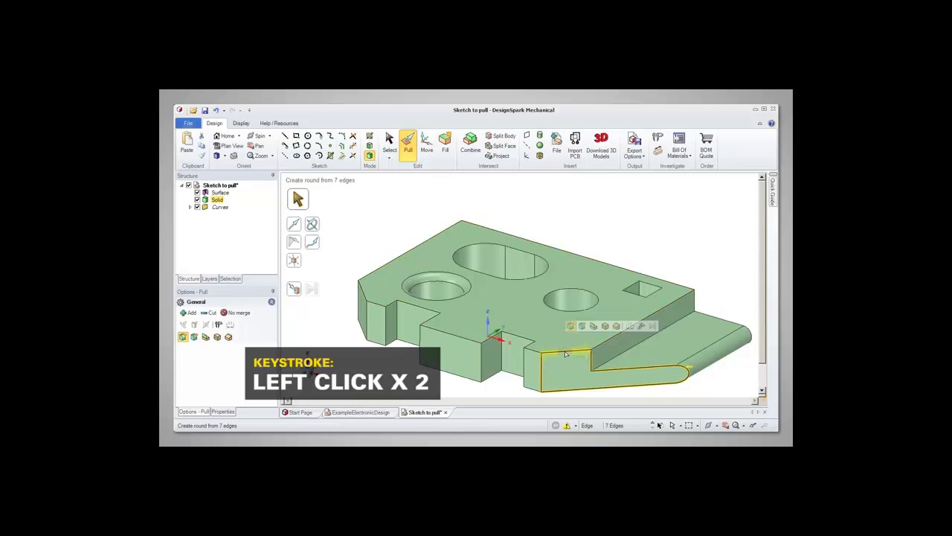
double_click(565, 354)
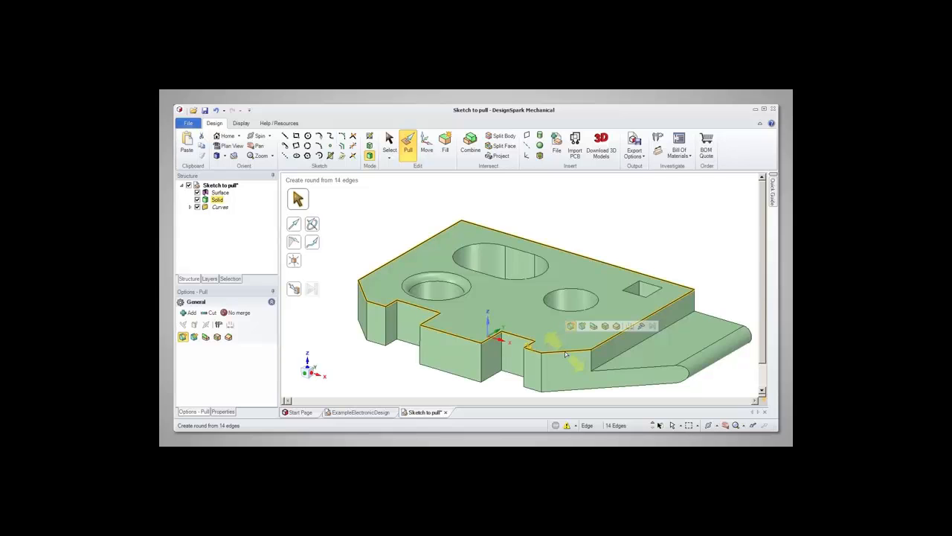
left_click(521, 340, "ctrl")
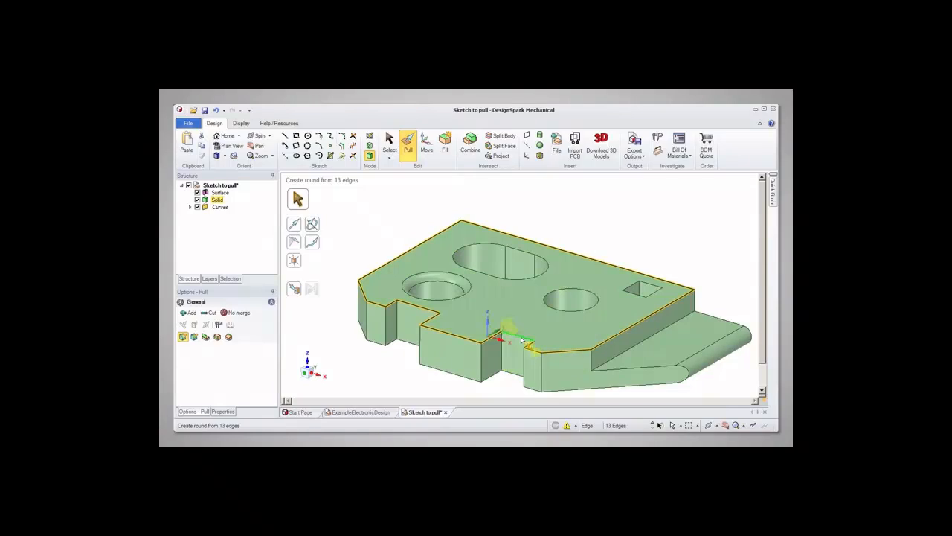
left_click(420, 307, "ctrl")
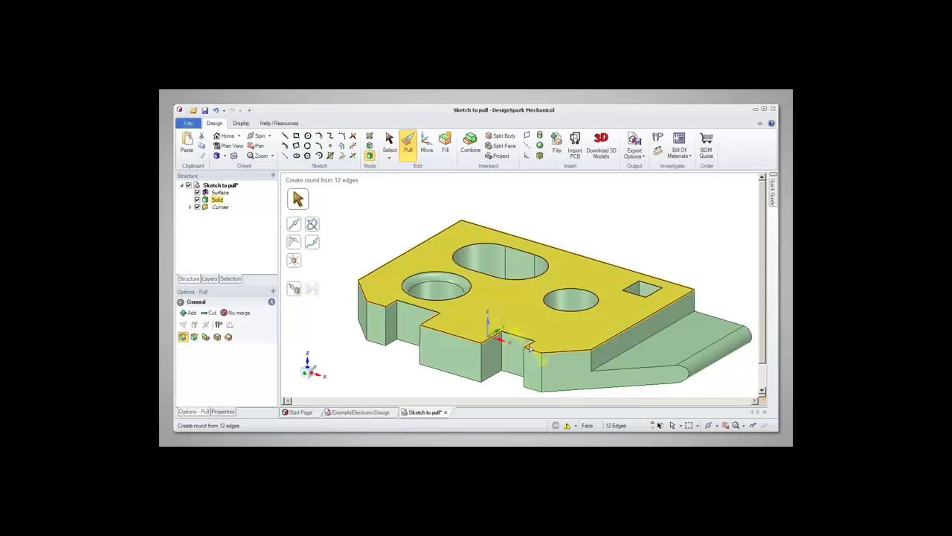
left_click_drag(530, 348, 540, 360)
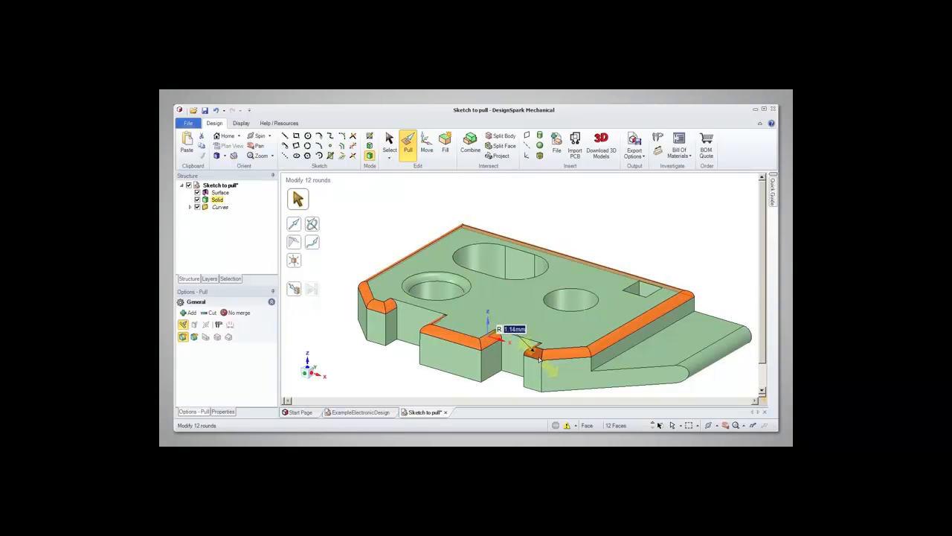
type("1.5")
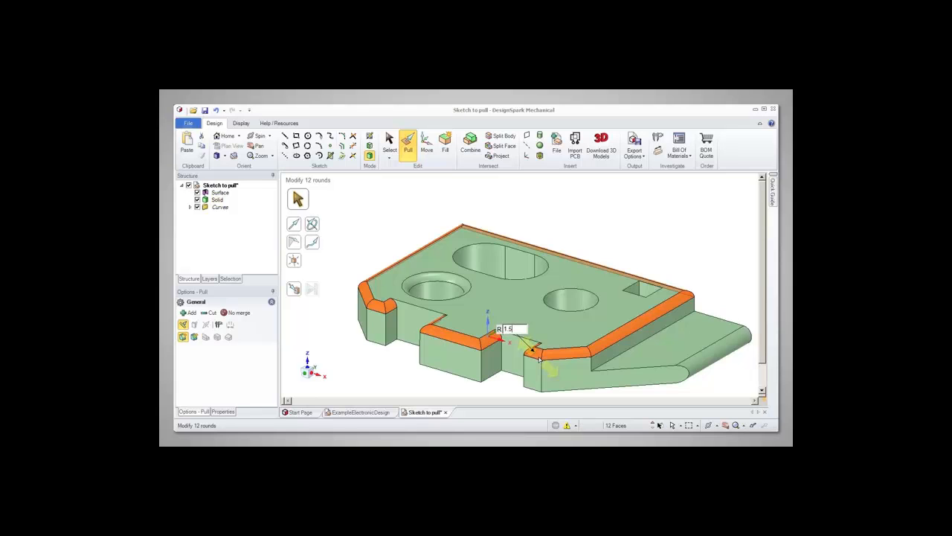
key("Return")
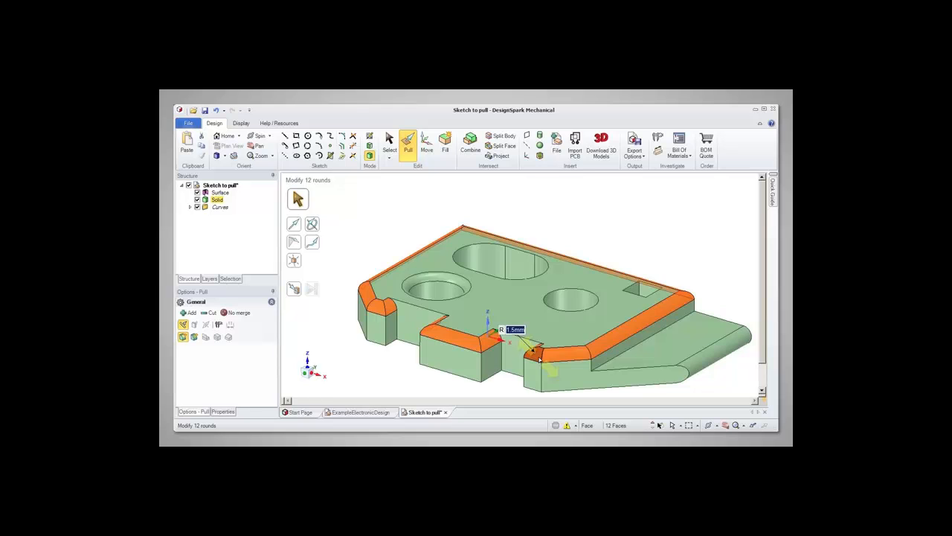
left_click(652, 237)
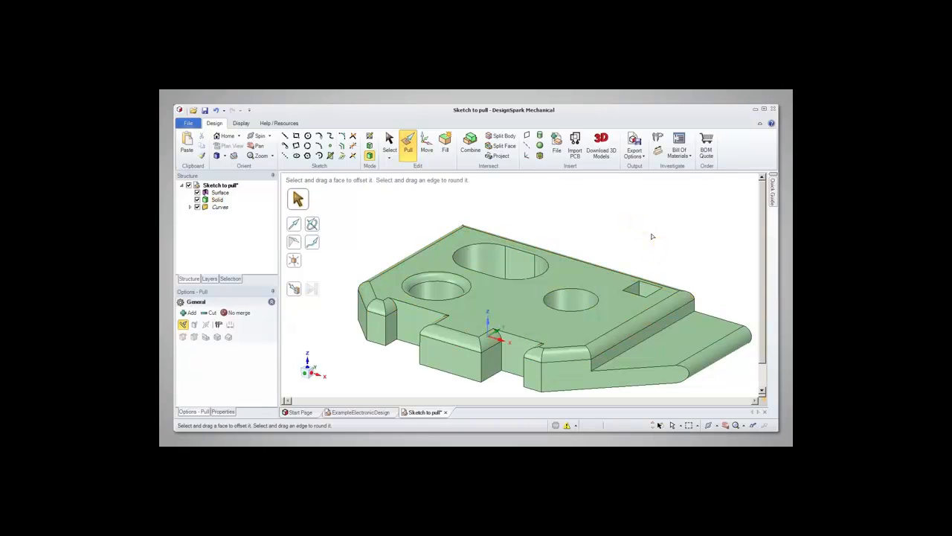